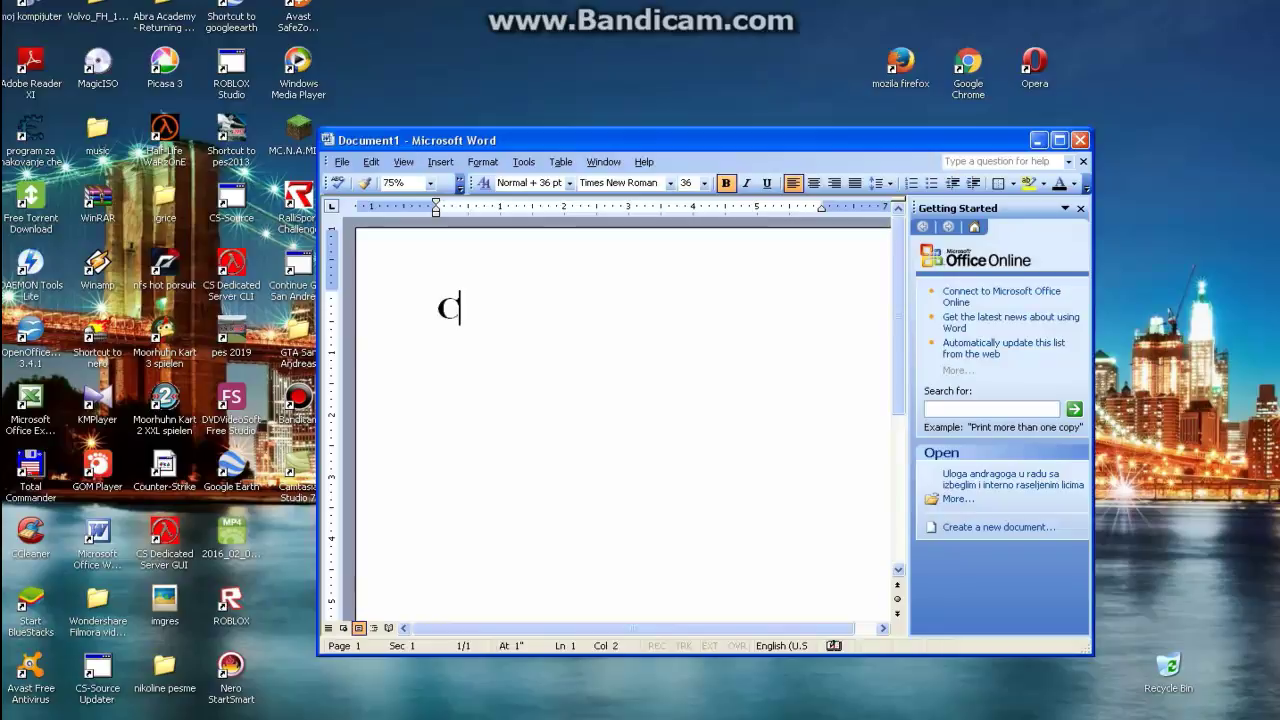
# - Write the greeting "Cao svima danas cu vam pokazati kako da ubacite pesmu u video" in the document
pyautogui.write('a danas u')
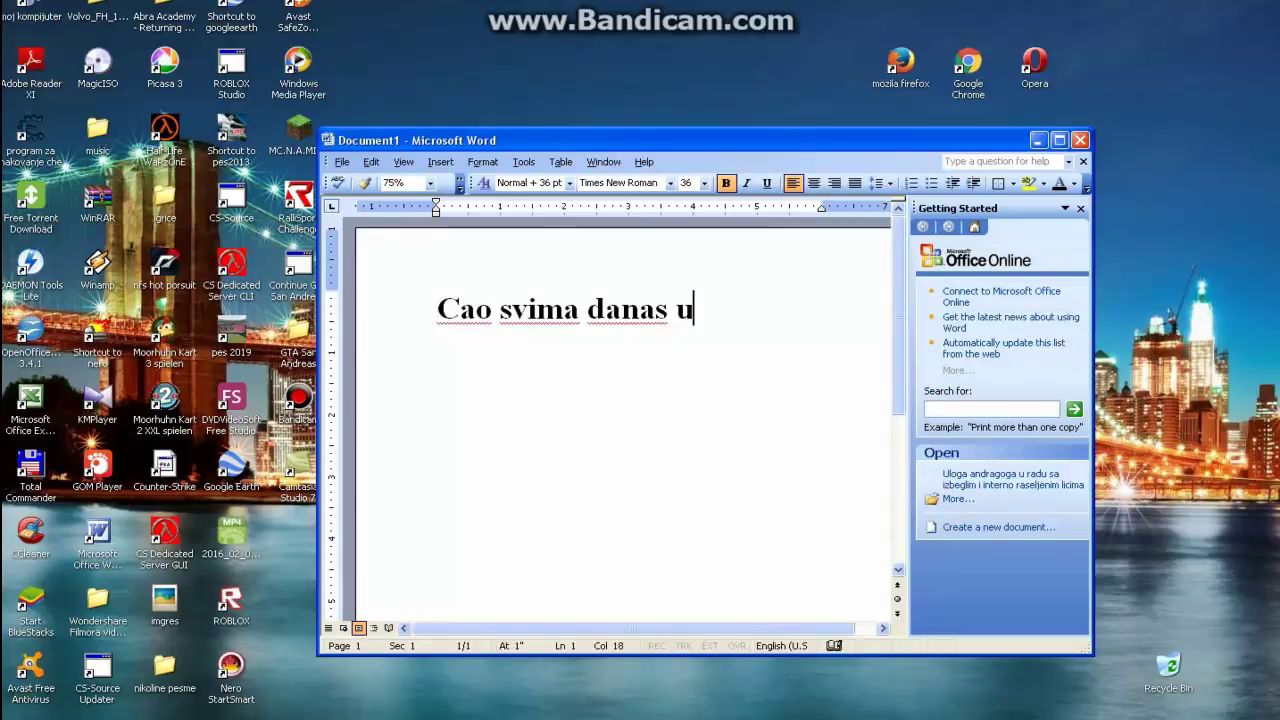
pyautogui.press('BackSpace')
pyautogui.write('cu vam po')
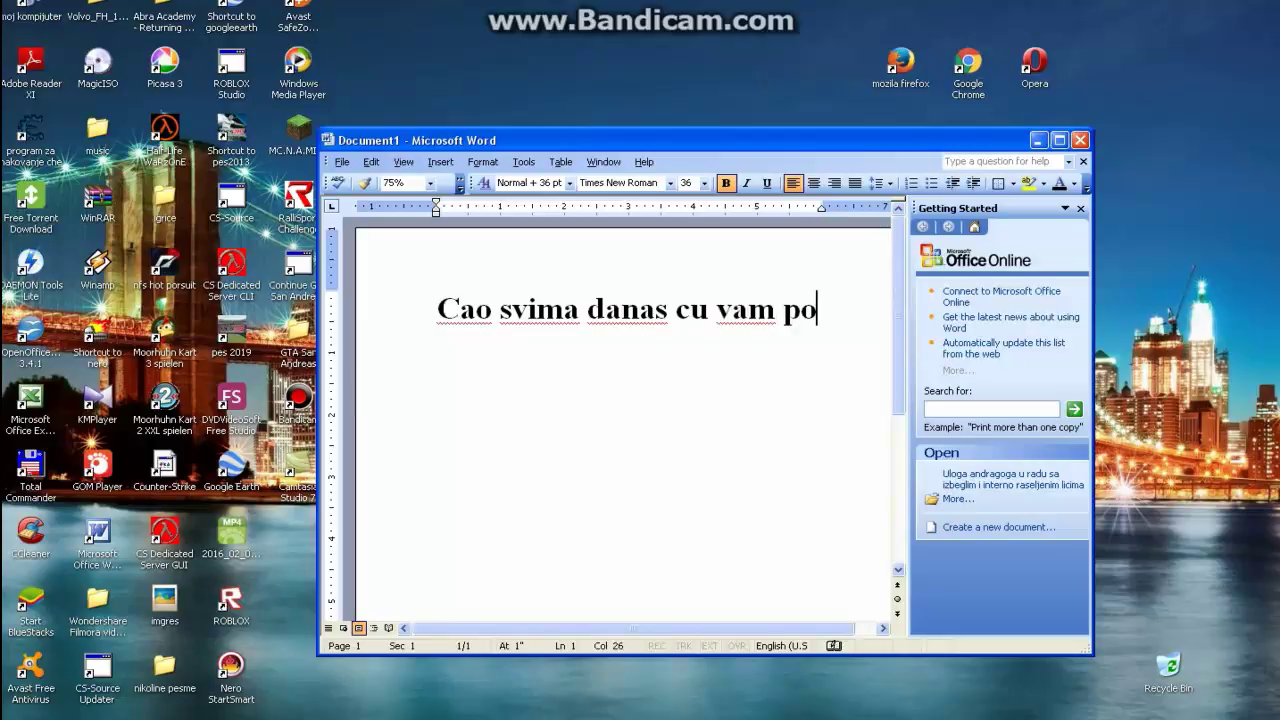
pyautogui.write('kazati kako da ')
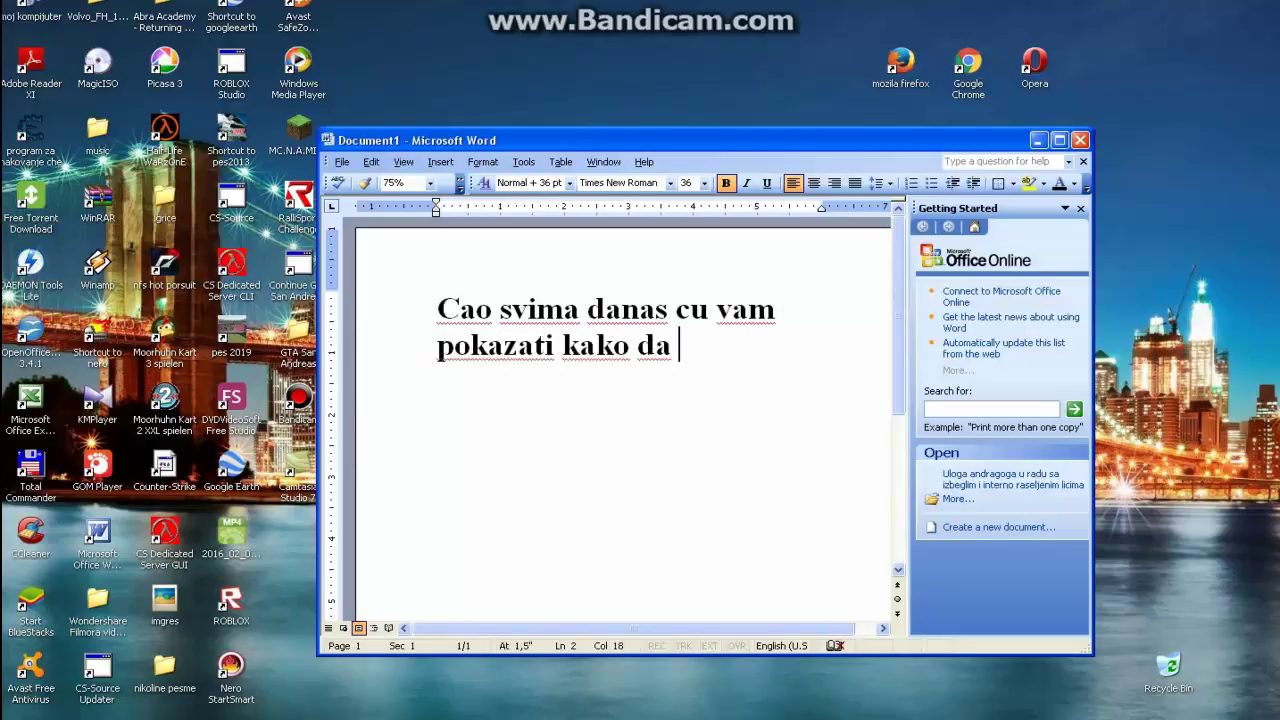
pyautogui.write('ubac')
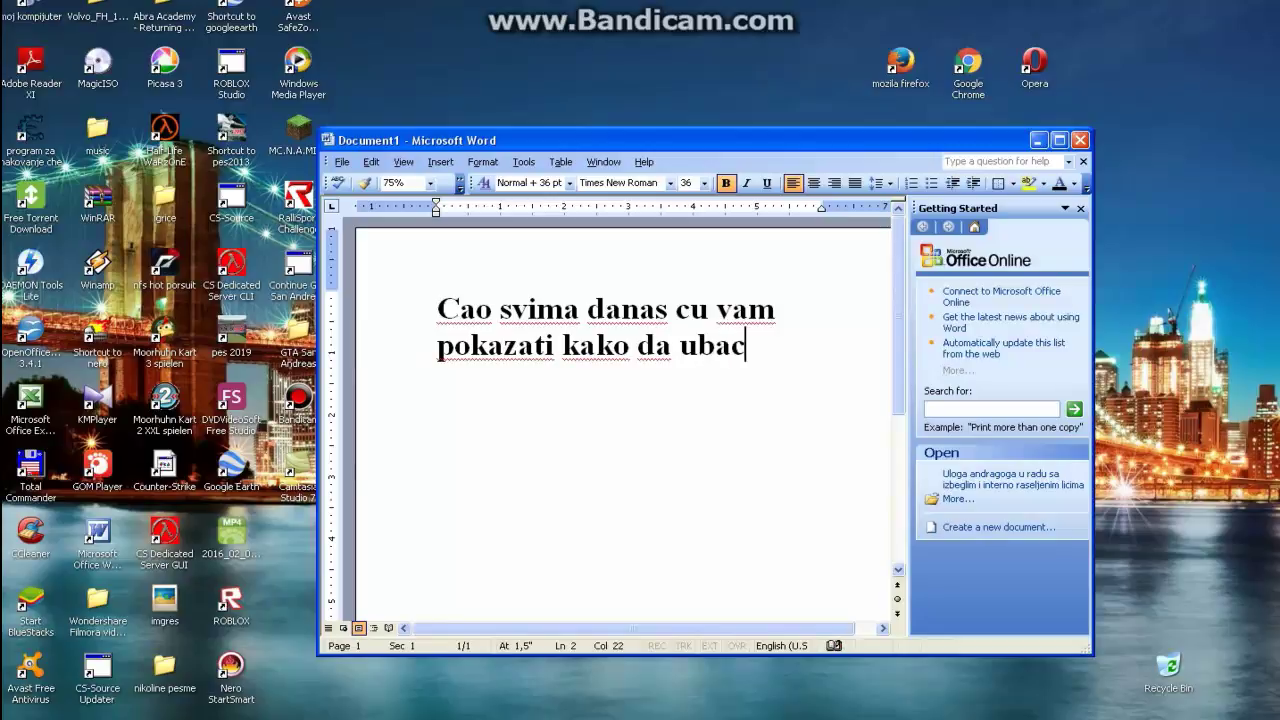
pyautogui.write('ite pesm')
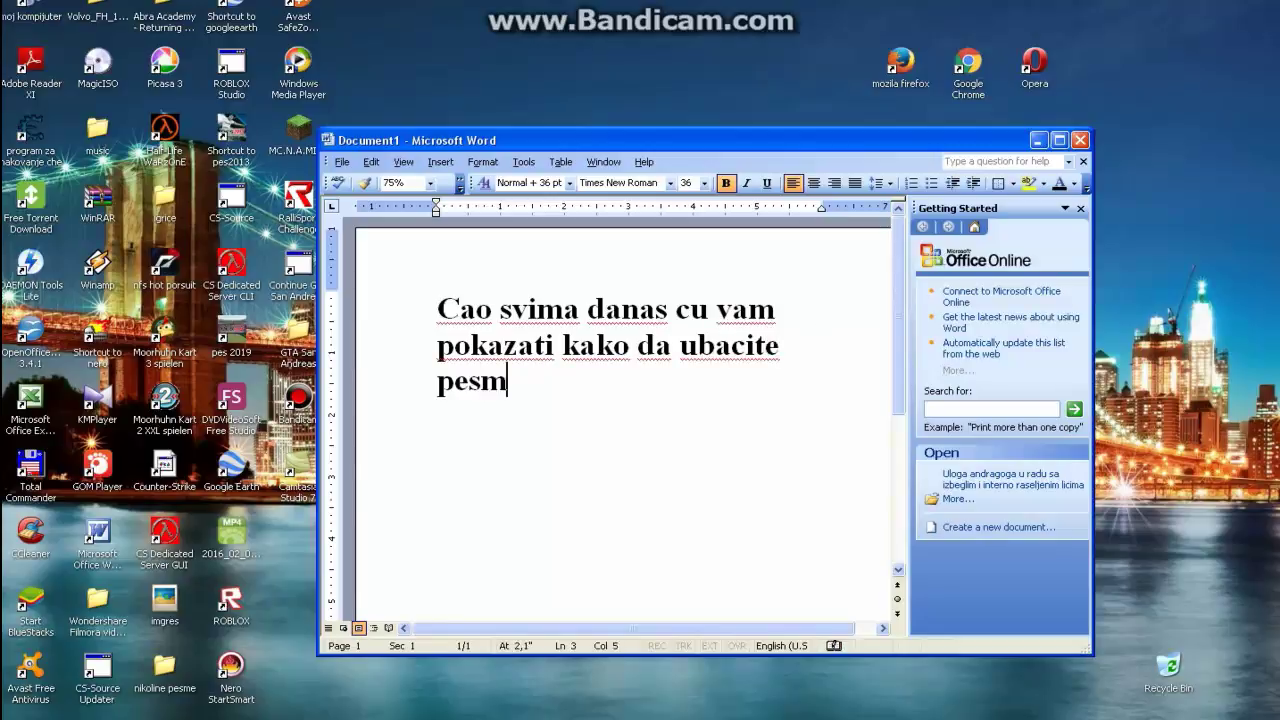
pyautogui.write('u u vid')
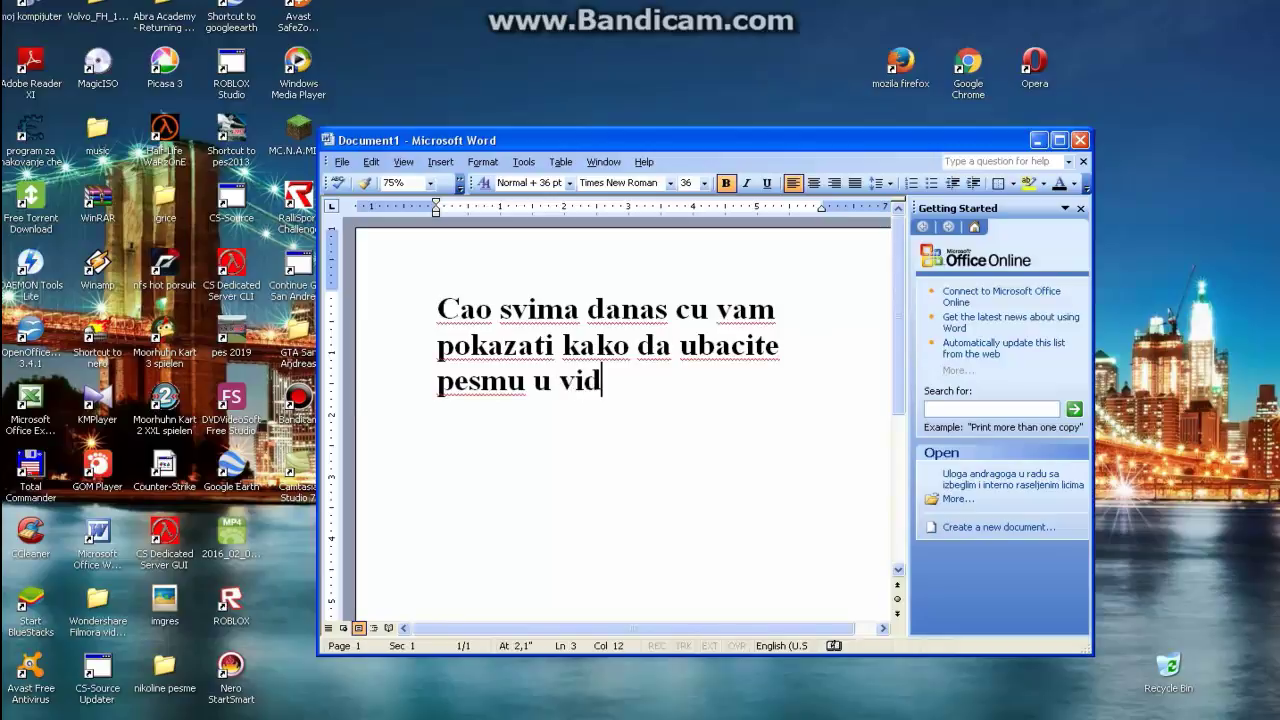
pyautogui.write('eo za')
pyautogui.press('BackSpace')
pyautogui.press('BackSpace')
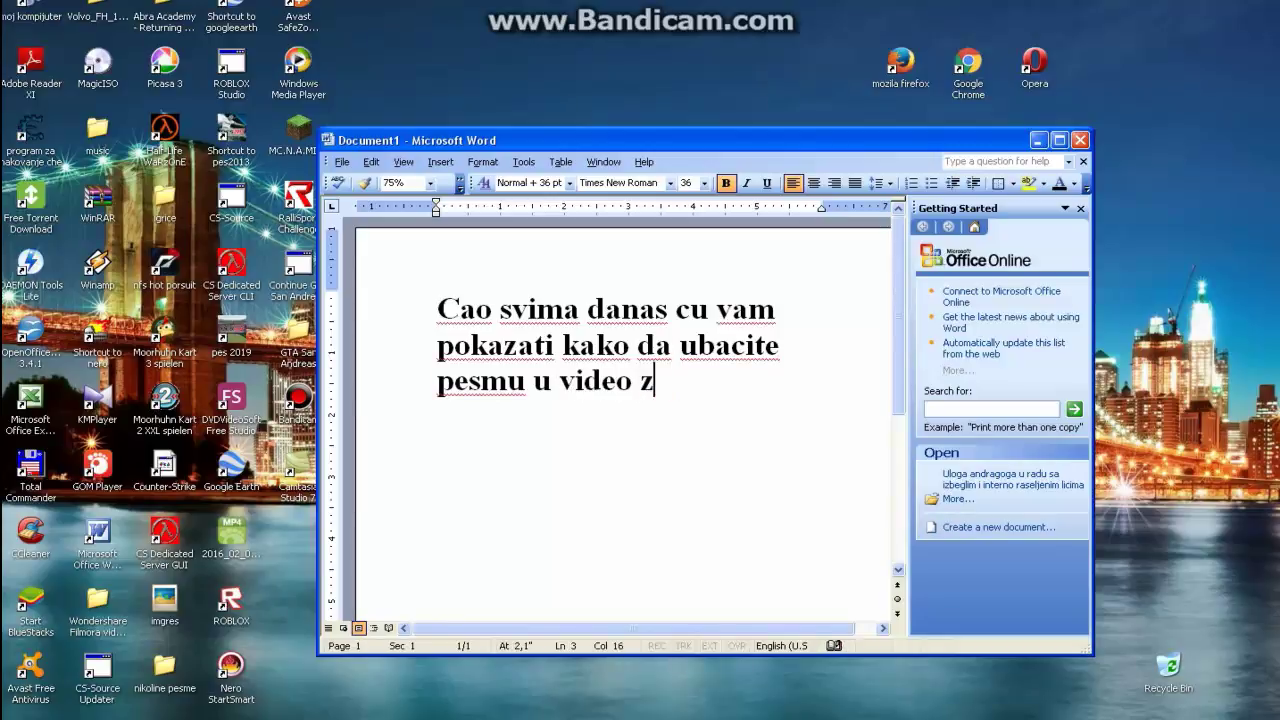
# - Continue the sentence with "sa programom za edit Camtasia Studio 7" and end the paragraph
pyautogui.write('sa progr')
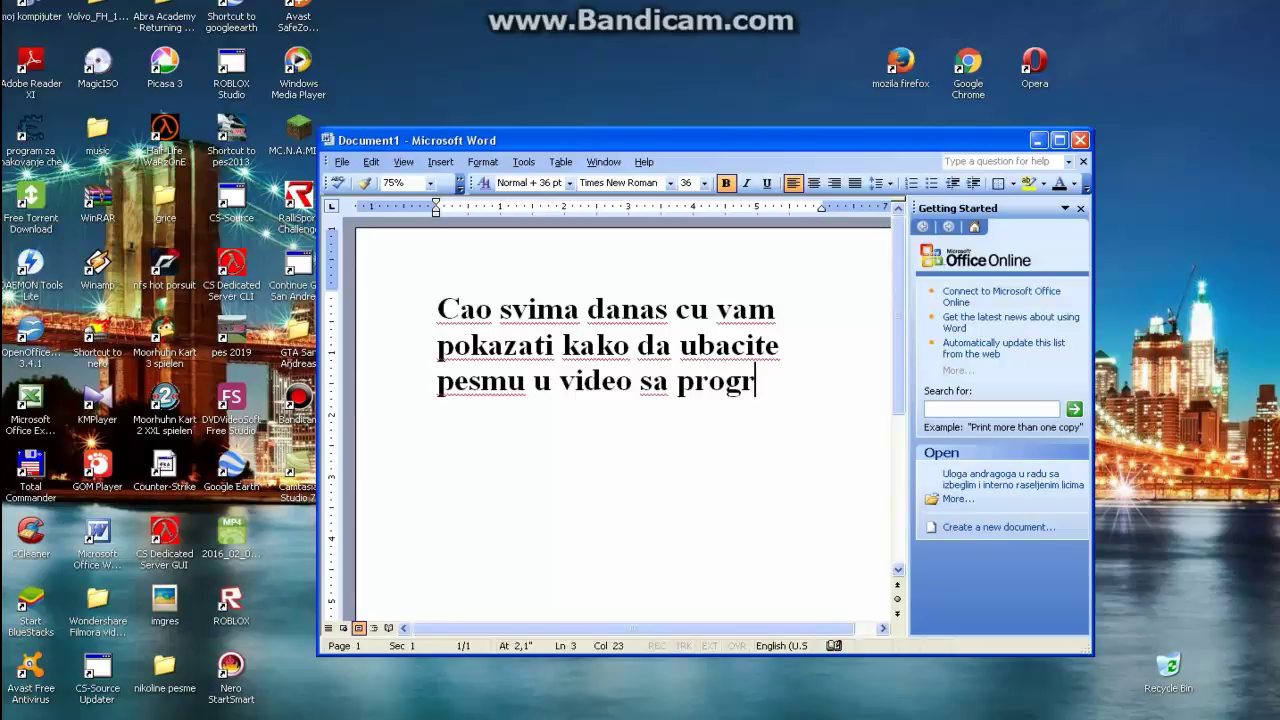
pyautogui.write('amom za e')
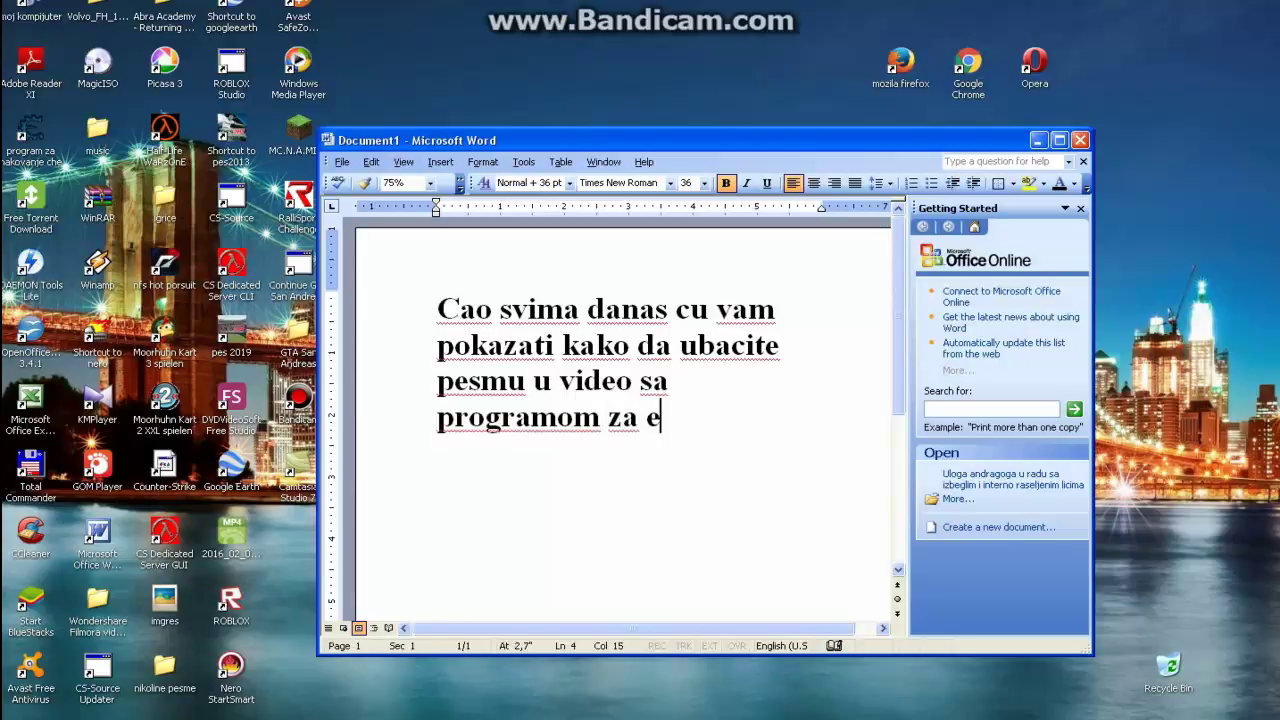
pyautogui.write('dit c')
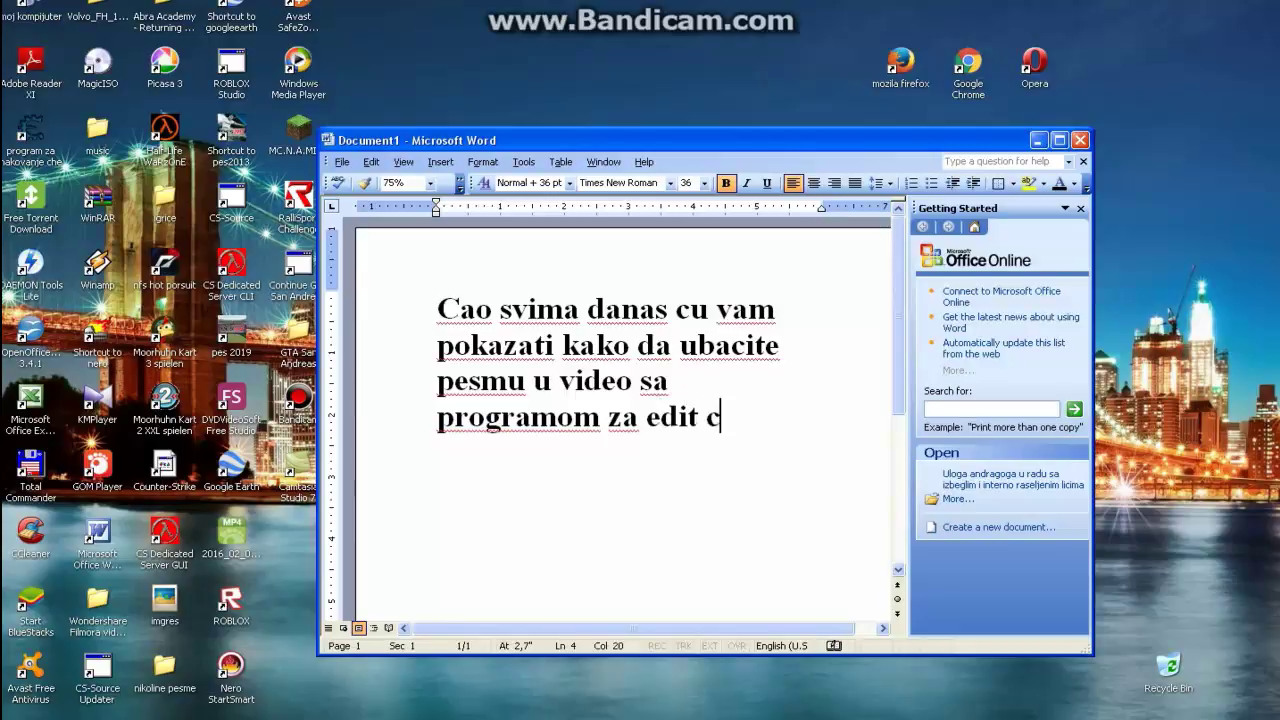
pyautogui.press('BackSpace')
pyautogui.write('Camt')
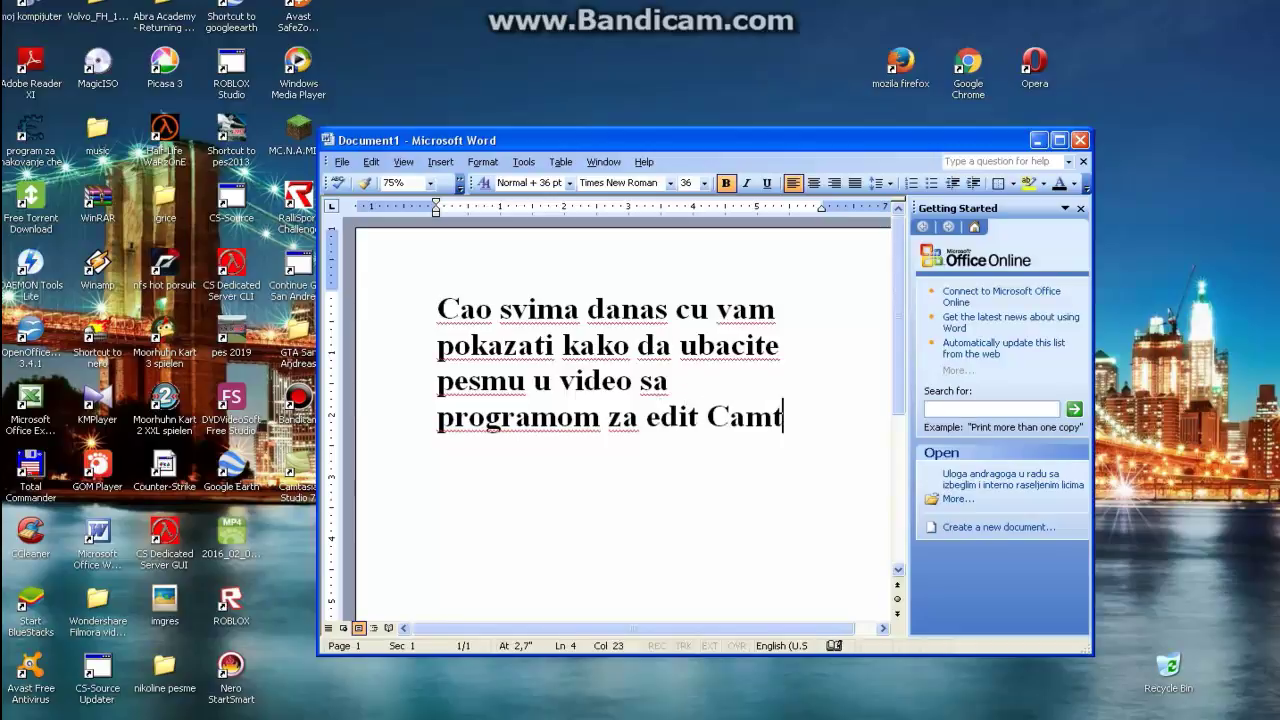
pyautogui.write('asia ')
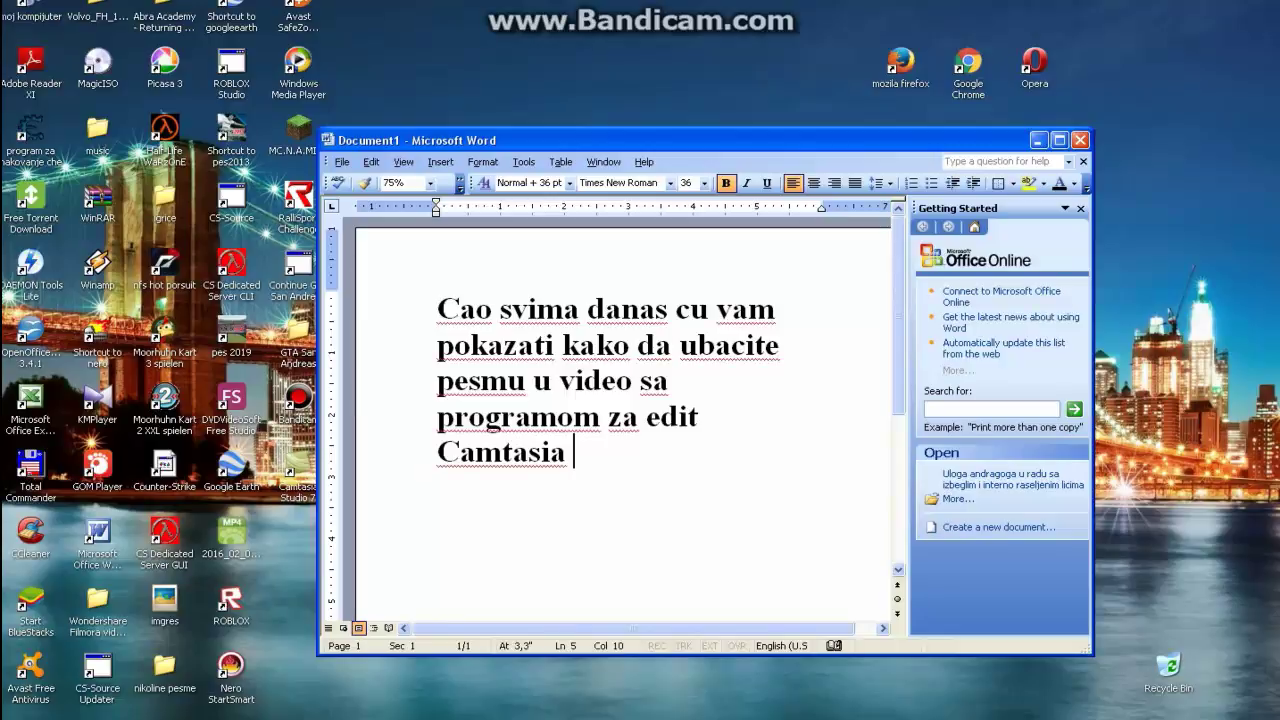
pyautogui.write('Studi')
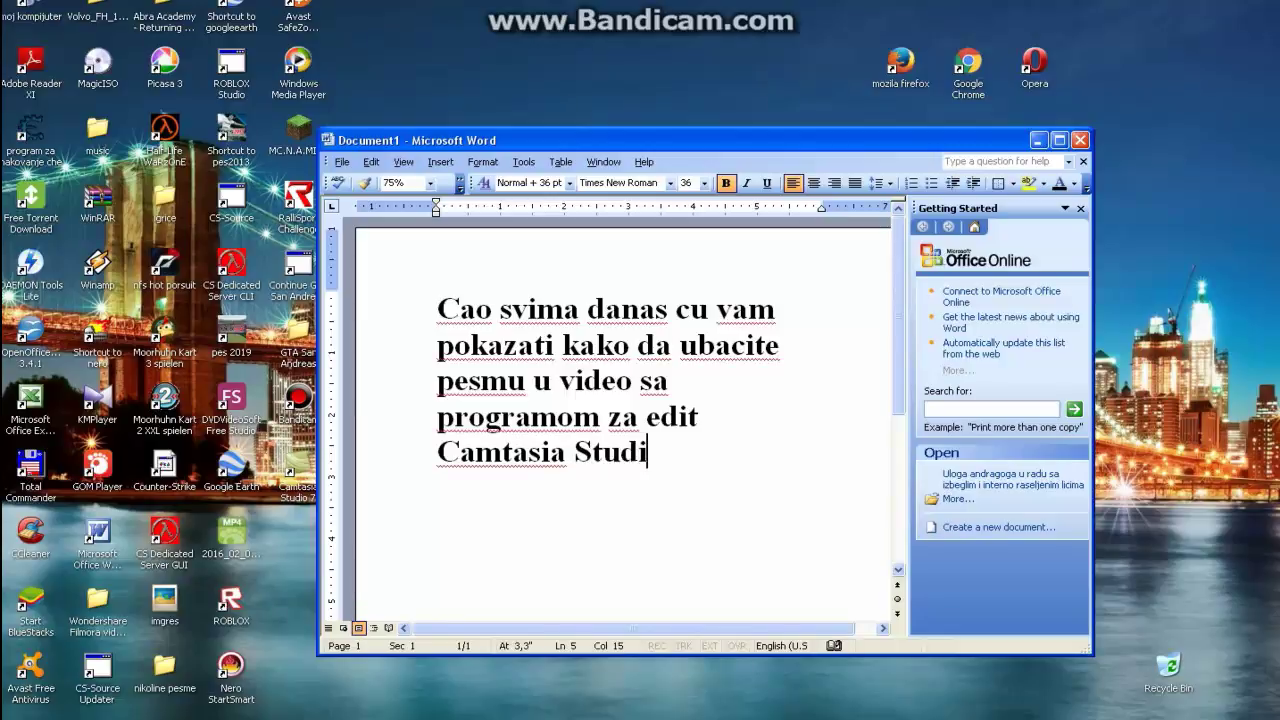
pyautogui.write('o 7')
pyautogui.press('Return')
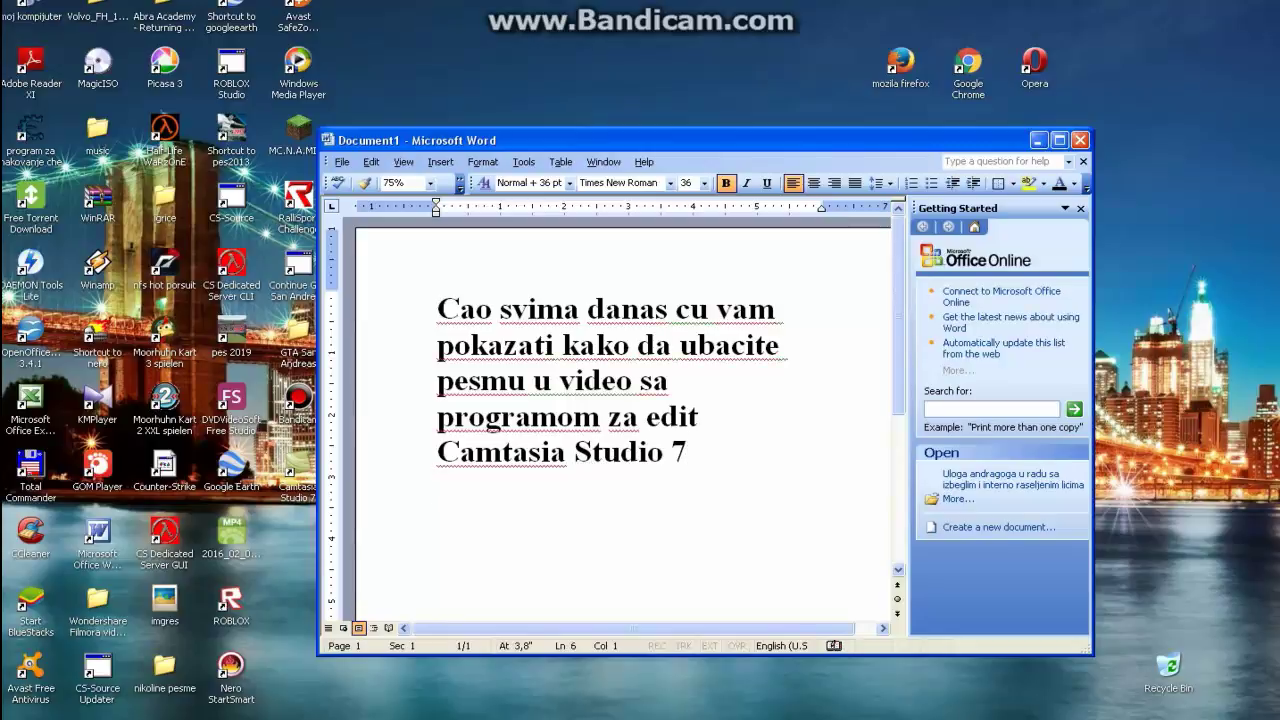
# - Delete the whole introductory sentence so the page is blank
pyautogui.press('BackSpace')
pyautogui.press('BackSpace')
pyautogui.press('BackSpace')
pyautogui.press('BackSpace')
pyautogui.press('BackSpace')
pyautogui.press('BackSpace')
pyautogui.press('BackSpace')
pyautogui.press('BackSpace')
pyautogui.press('BackSpace')
pyautogui.press('BackSpace')
pyautogui.press('BackSpace')
pyautogui.press('BackSpace')
pyautogui.press('BackSpace')
pyautogui.press('BackSpace')
pyautogui.press('BackSpace')
pyautogui.press('BackSpace')
pyautogui.press('BackSpace')
pyautogui.press('BackSpace')
pyautogui.press('BackSpace')
pyautogui.press('BackSpace')
pyautogui.press('BackSpace')
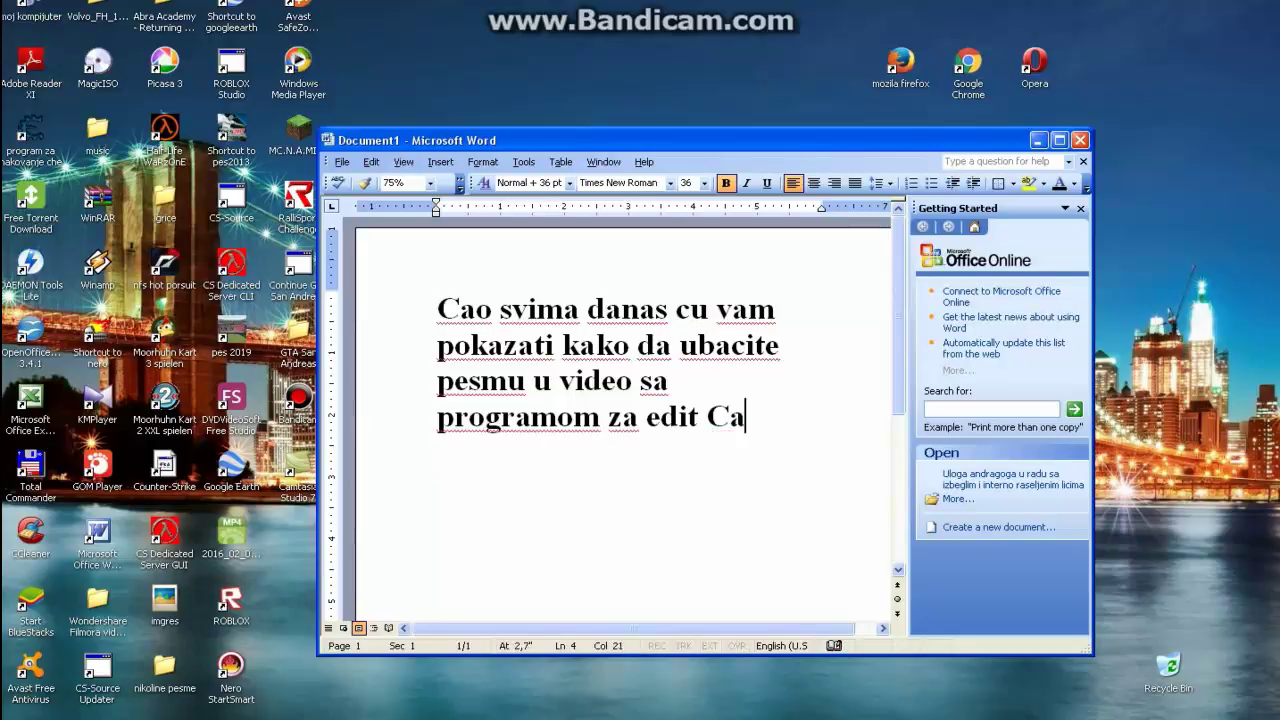
pyautogui.press('BackSpace')
pyautogui.press('BackSpace')
pyautogui.press('BackSpace')
pyautogui.press('BackSpace')
pyautogui.press('BackSpace')
pyautogui.press('BackSpace')
pyautogui.press('BackSpace')
pyautogui.press('BackSpace')
pyautogui.press('BackSpace')
pyautogui.press('BackSpace')
pyautogui.press('BackSpace')
pyautogui.press('BackSpace')
pyautogui.press('BackSpace')
pyautogui.press('BackSpace')
pyautogui.press('BackSpace')
pyautogui.press('BackSpace')
pyautogui.press('BackSpace')
pyautogui.press('BackSpace')
pyautogui.press('BackSpace')
pyautogui.press('BackSpace')
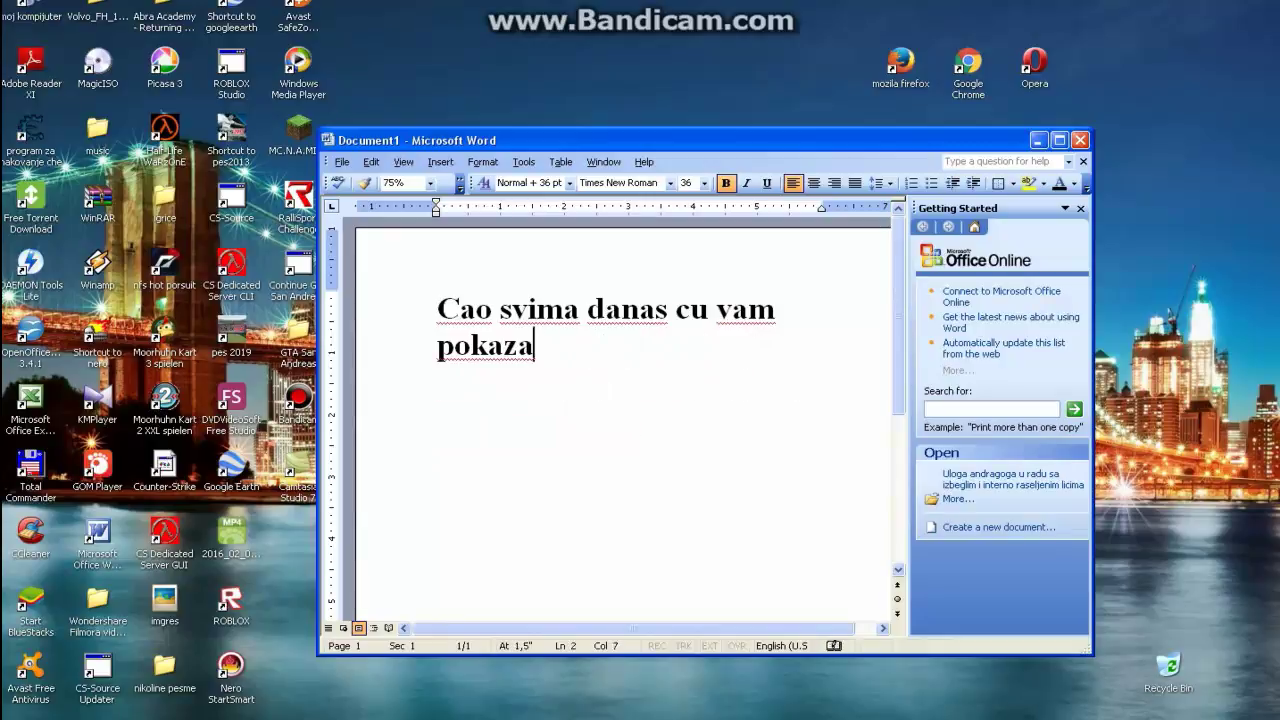
pyautogui.press('BackSpace')
pyautogui.press('BackSpace')
# - Write the first instruction as "1.Ujite u C S 7"
pyautogui.write('1')
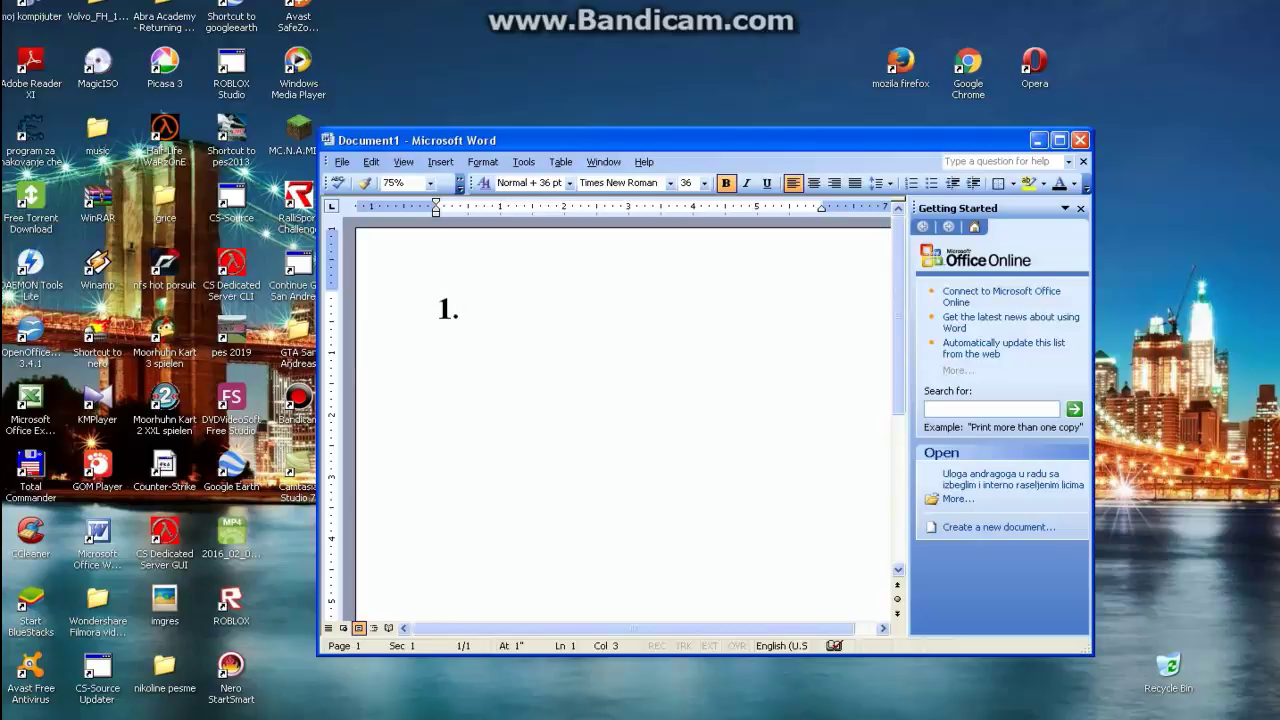
pyautogui.write('.UDJ')
pyautogui.press('BackSpace')
pyautogui.press('BackSpace')
pyautogui.write('jite u c')
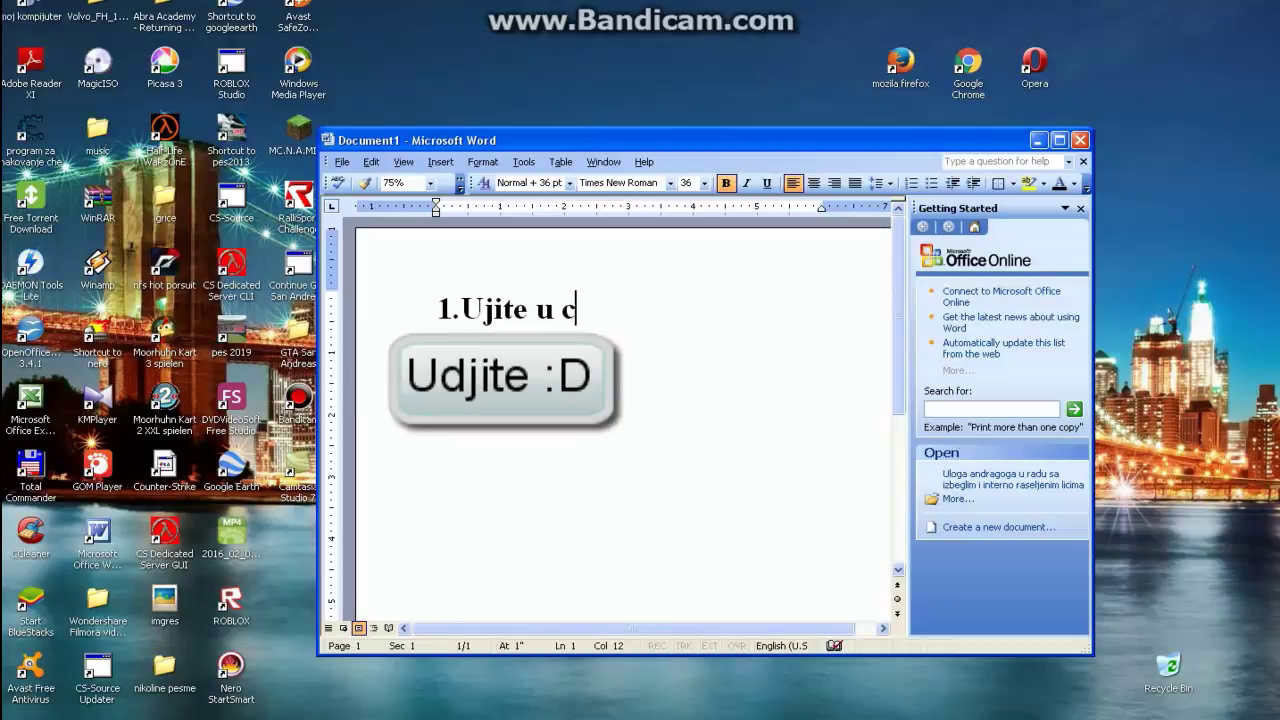
pyautogui.write('s')
pyautogui.press('BackSpace')
pyautogui.press('BackSpace')
pyautogui.write('CS')
pyautogui.press('BackSpace')
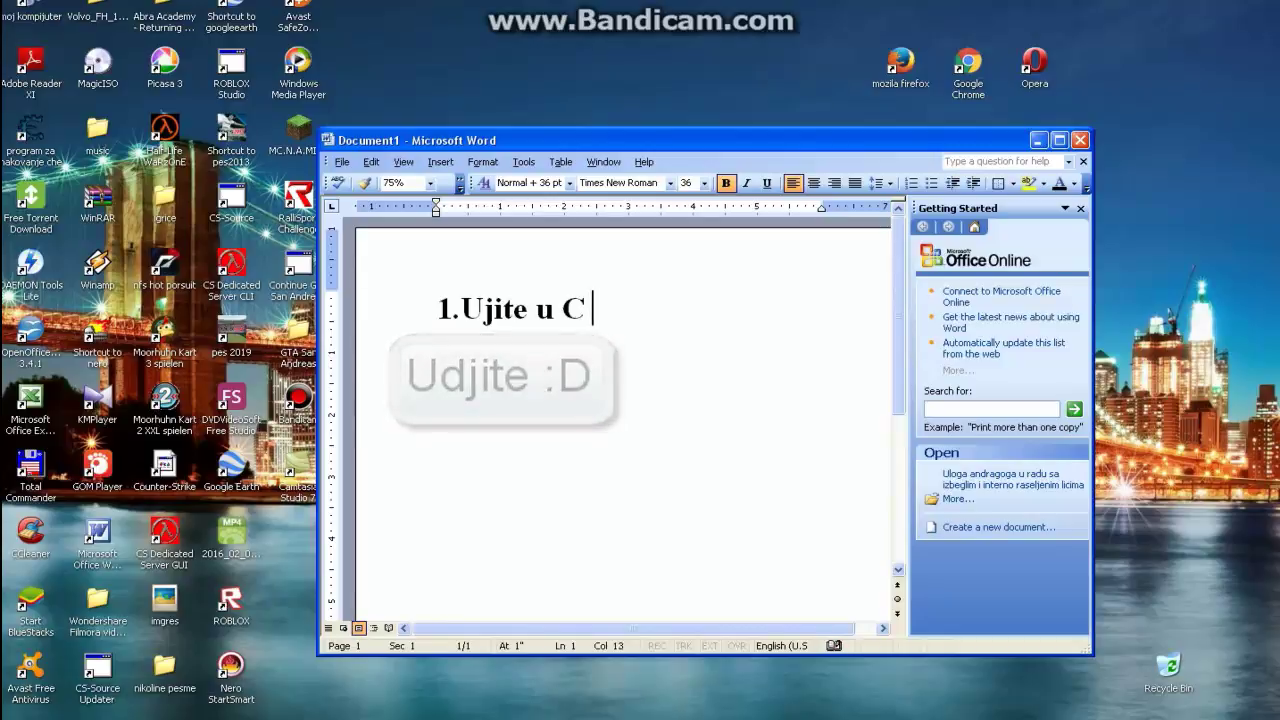
pyautogui.write('S 7')
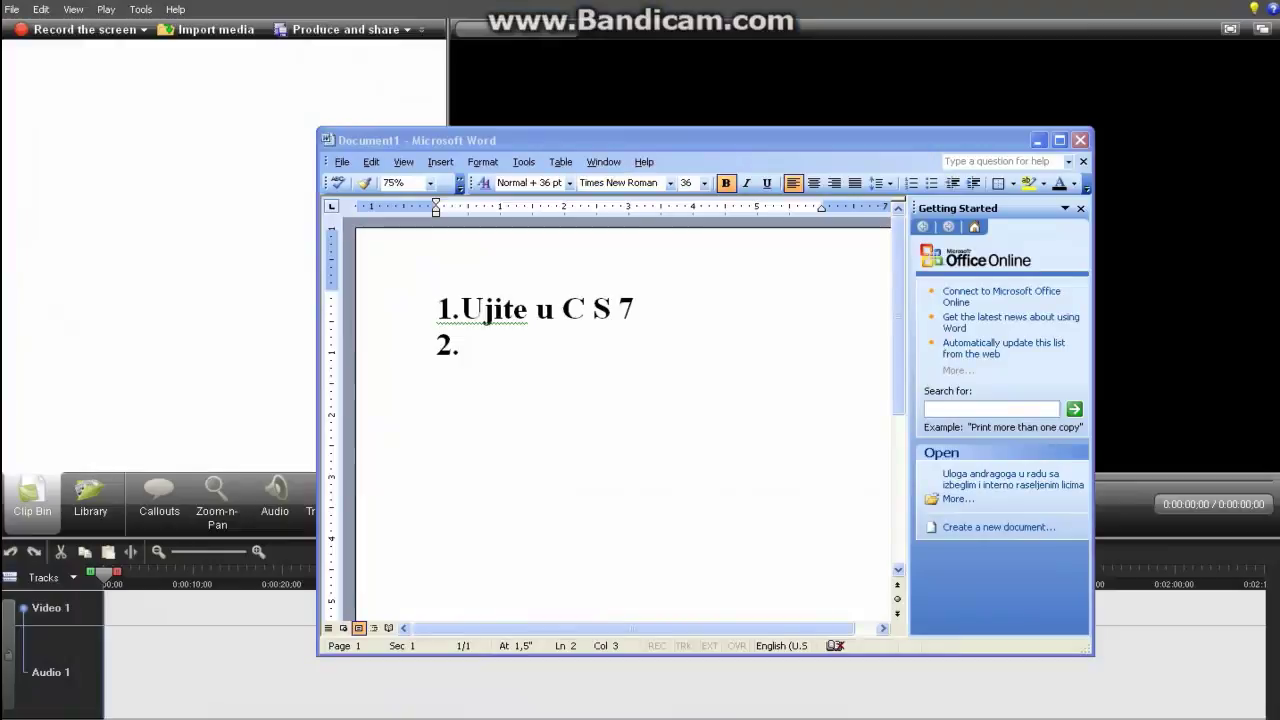
# - Write the second instruction as "2.Evo nas npr izaberite neki video"
pyautogui.write('Evo nas ')
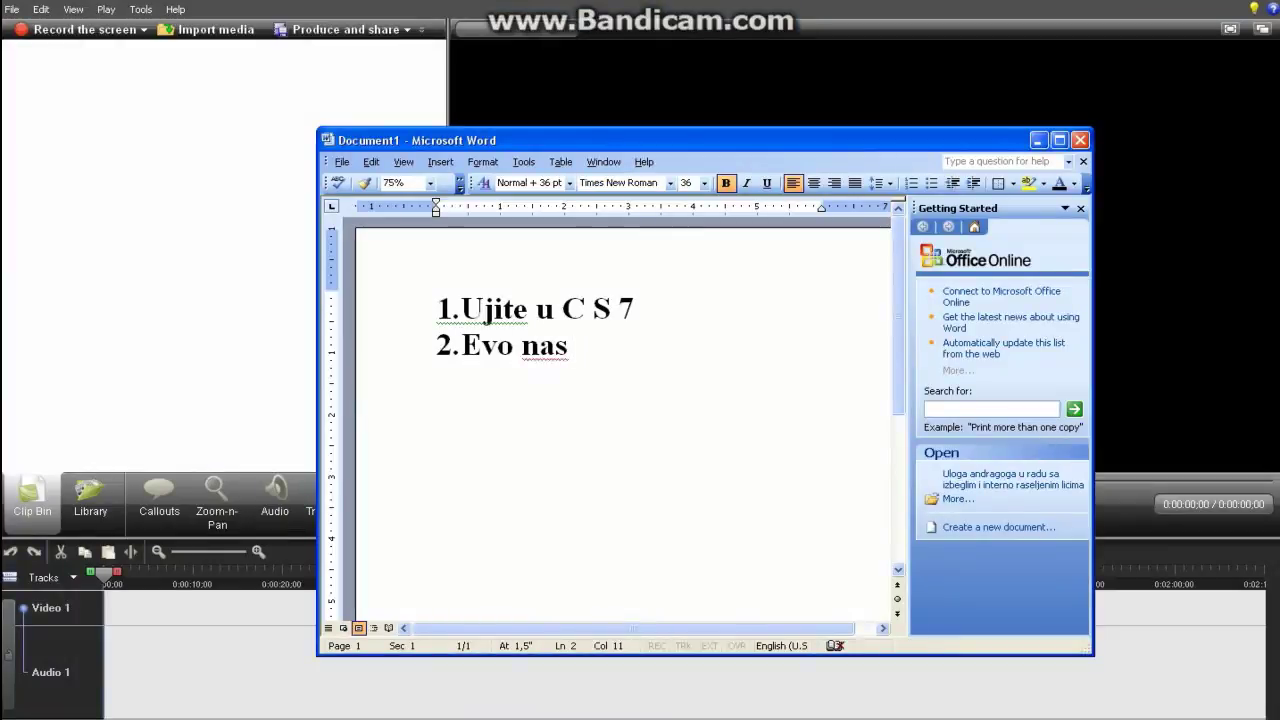
pyautogui.write('n')
pyautogui.write('pr ')
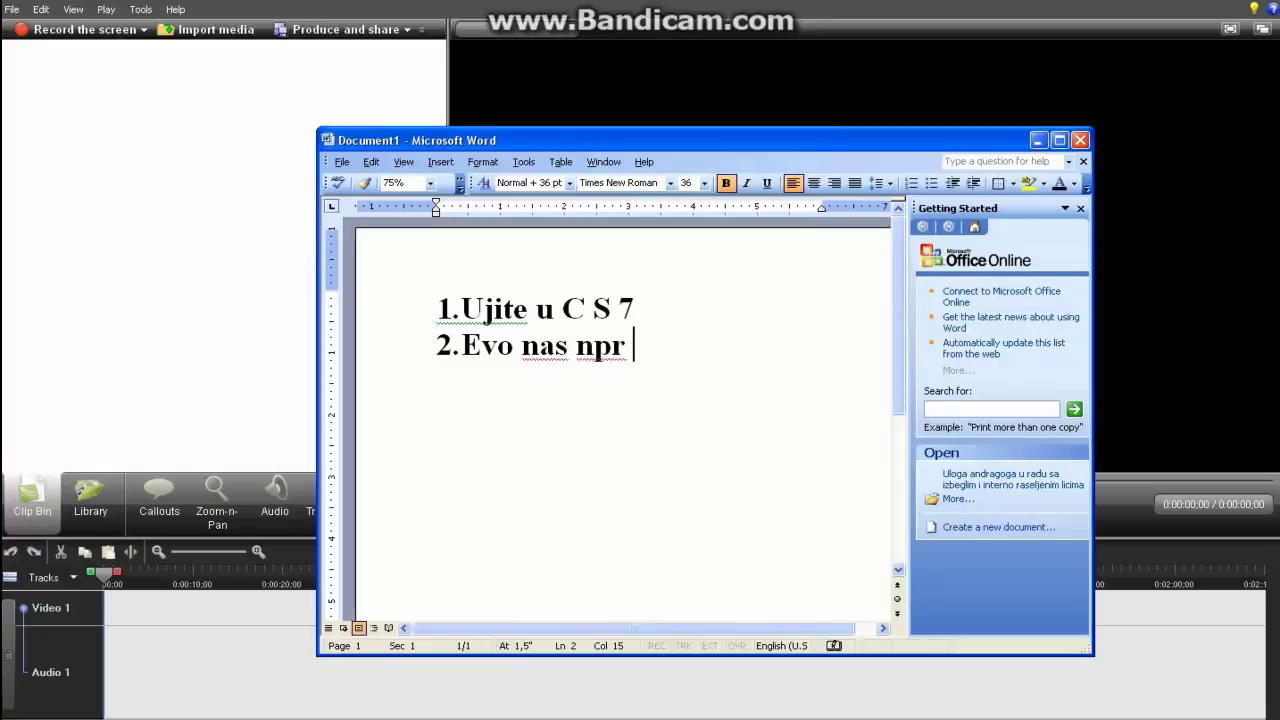
pyautogui.write('izaber')
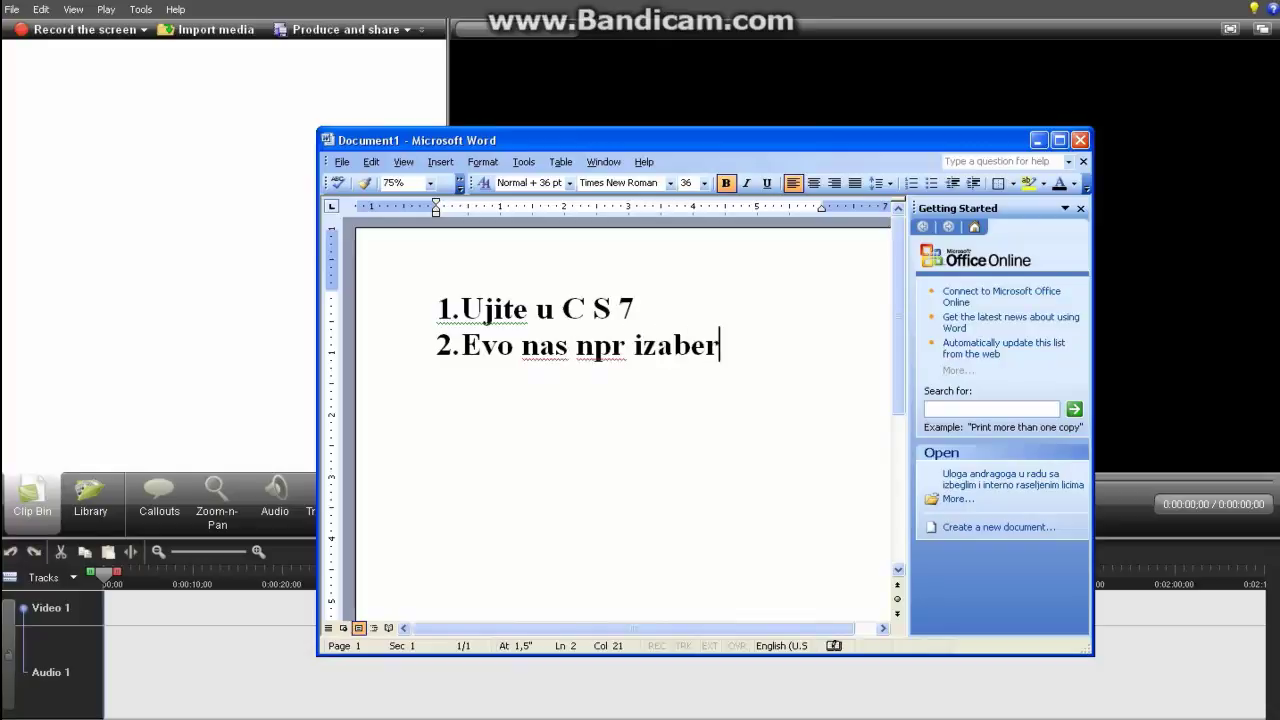
pyautogui.write('ite neki video')
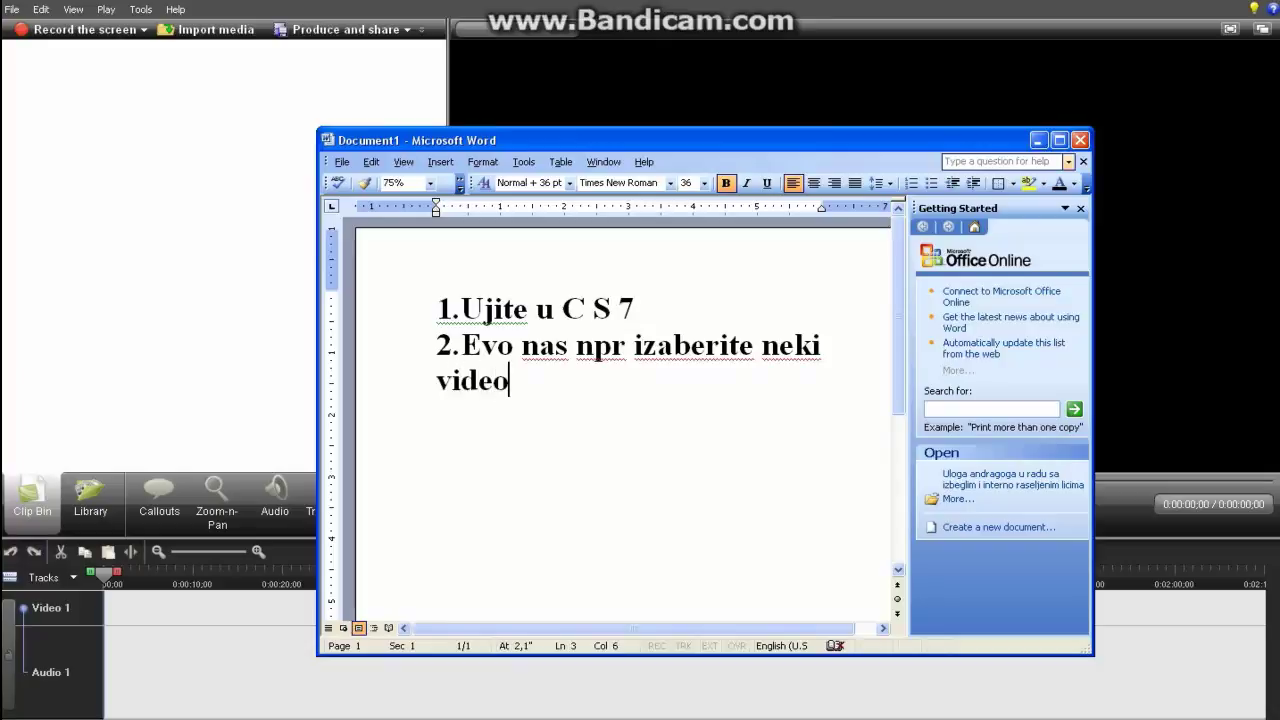
pyautogui.click(1038, 140)
pyautogui.hotkey('ctrl', 'i')
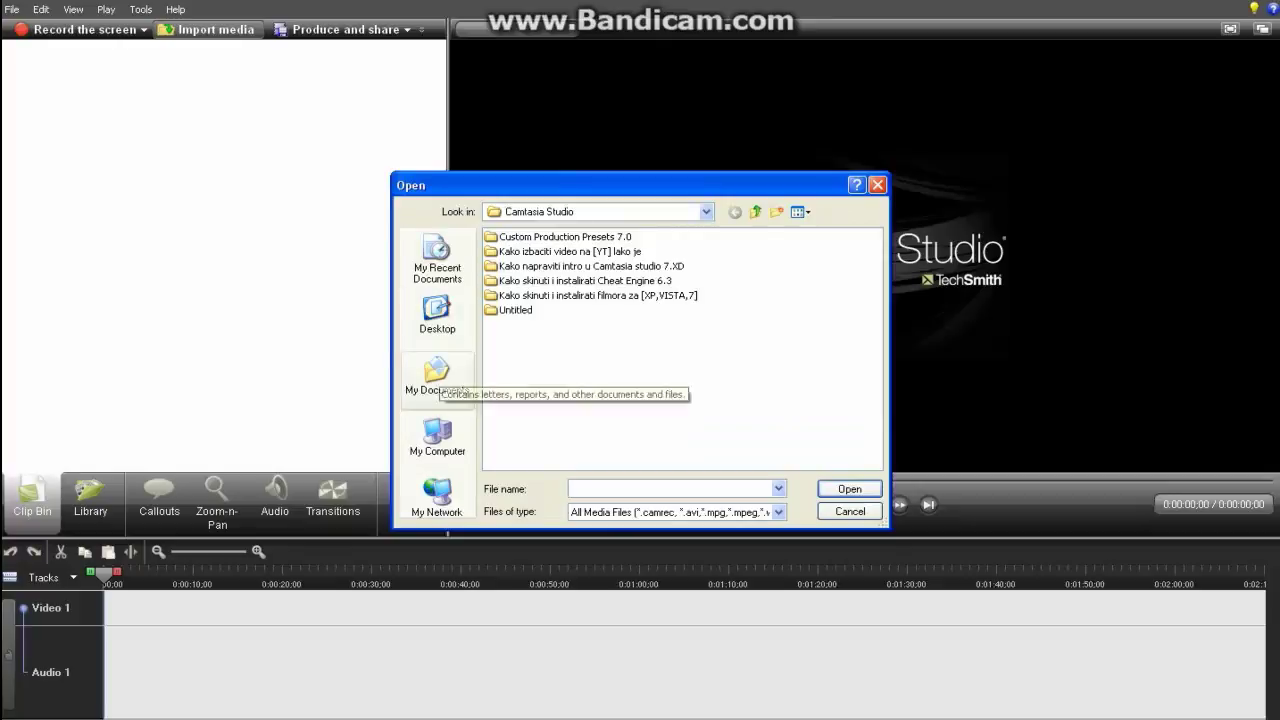
pyautogui.click(437, 372)
pyautogui.doubleClick(519, 236)
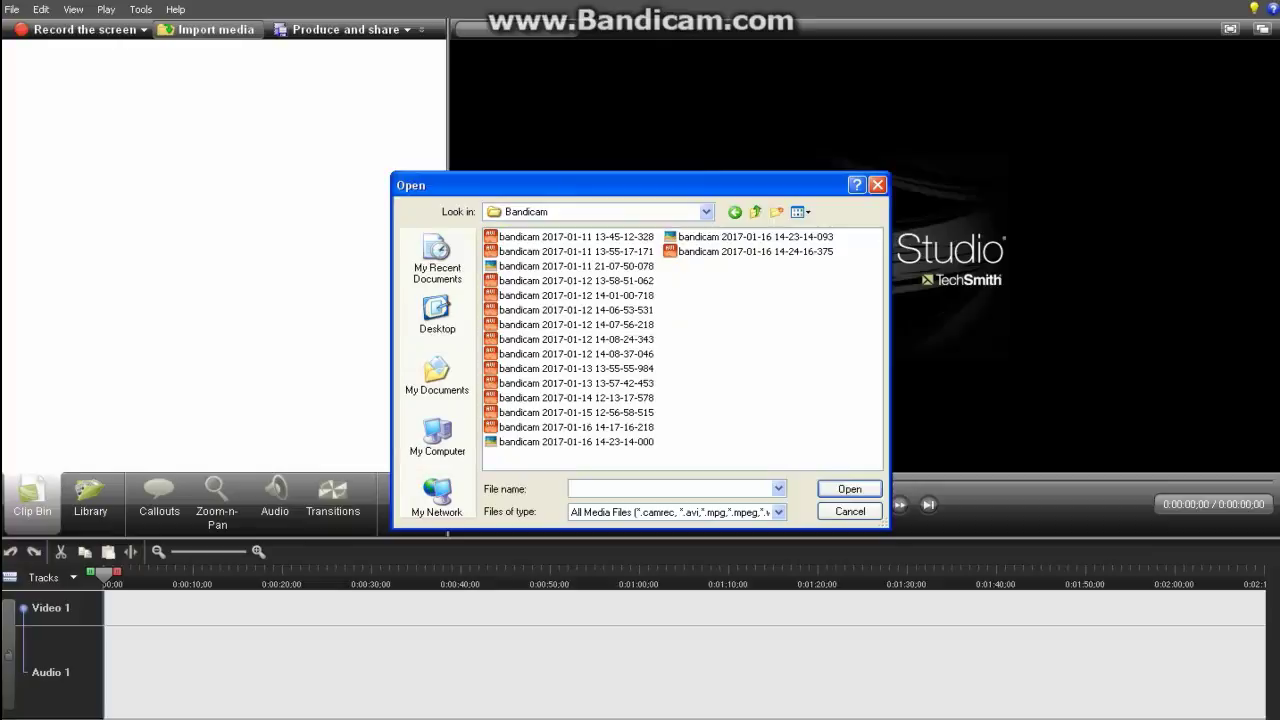
pyautogui.click(755, 251)
pyautogui.click(576, 427)
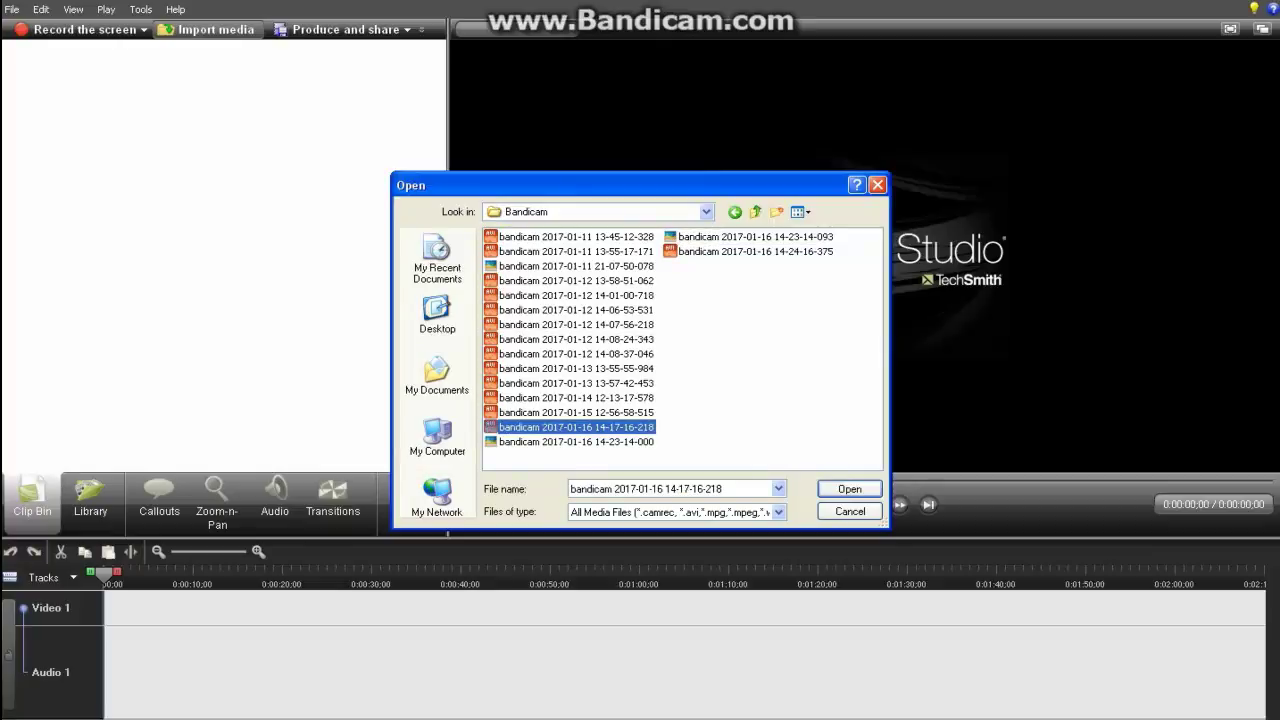
pyautogui.press('Return')
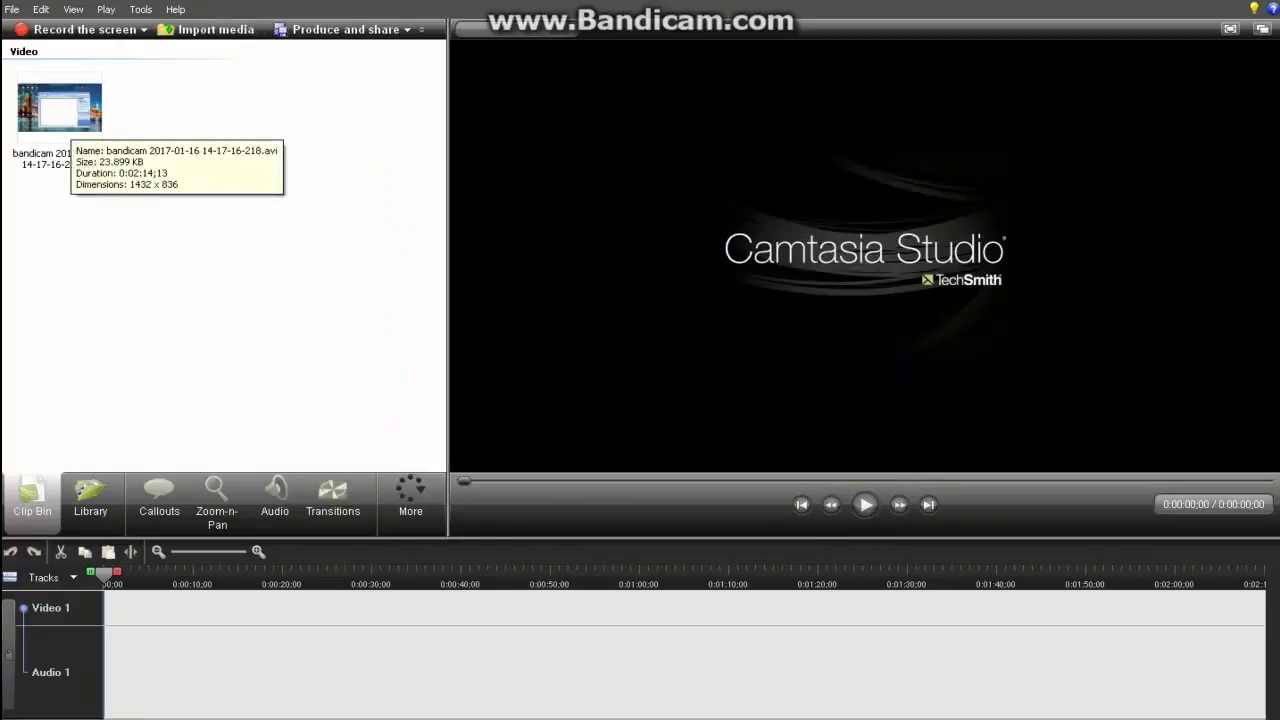
# - Place the imported clip on the Video 1 track and accept 640 x 373 as the editing dimensions
pyautogui.click(67, 118)
pyautogui.moveTo(59, 110); pyautogui.dragTo(300, 607)
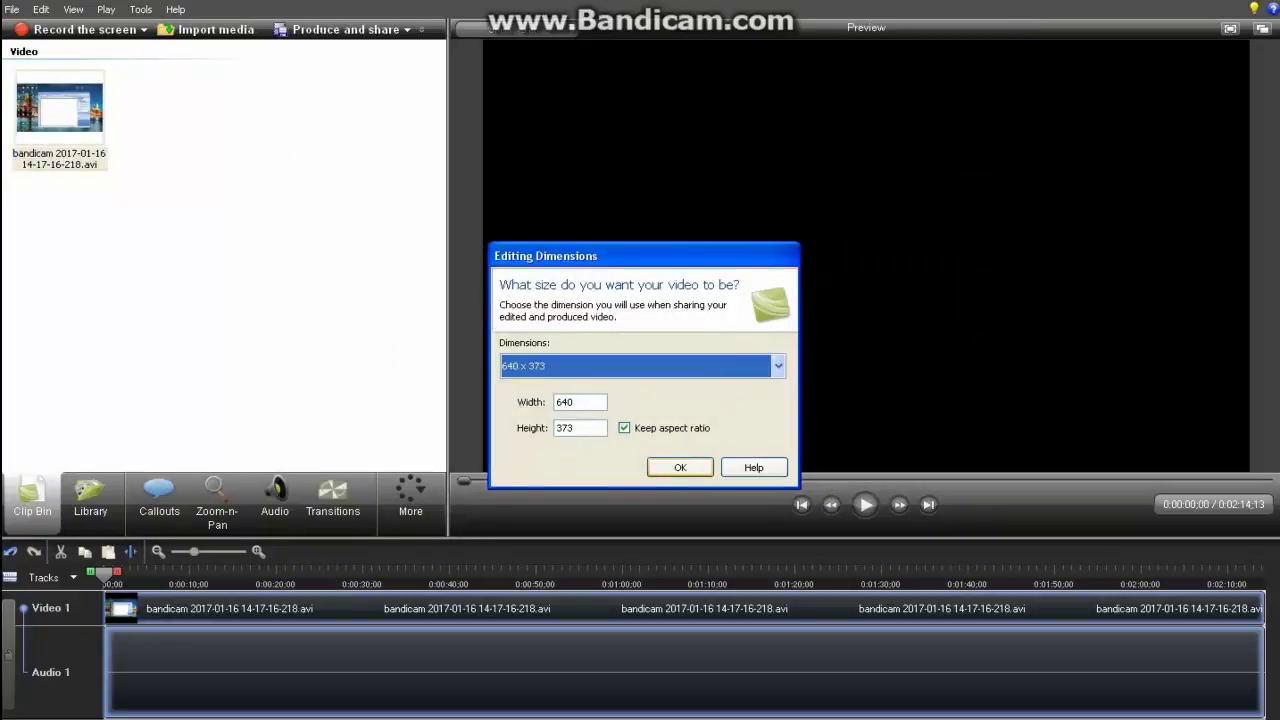
pyautogui.press('Return')
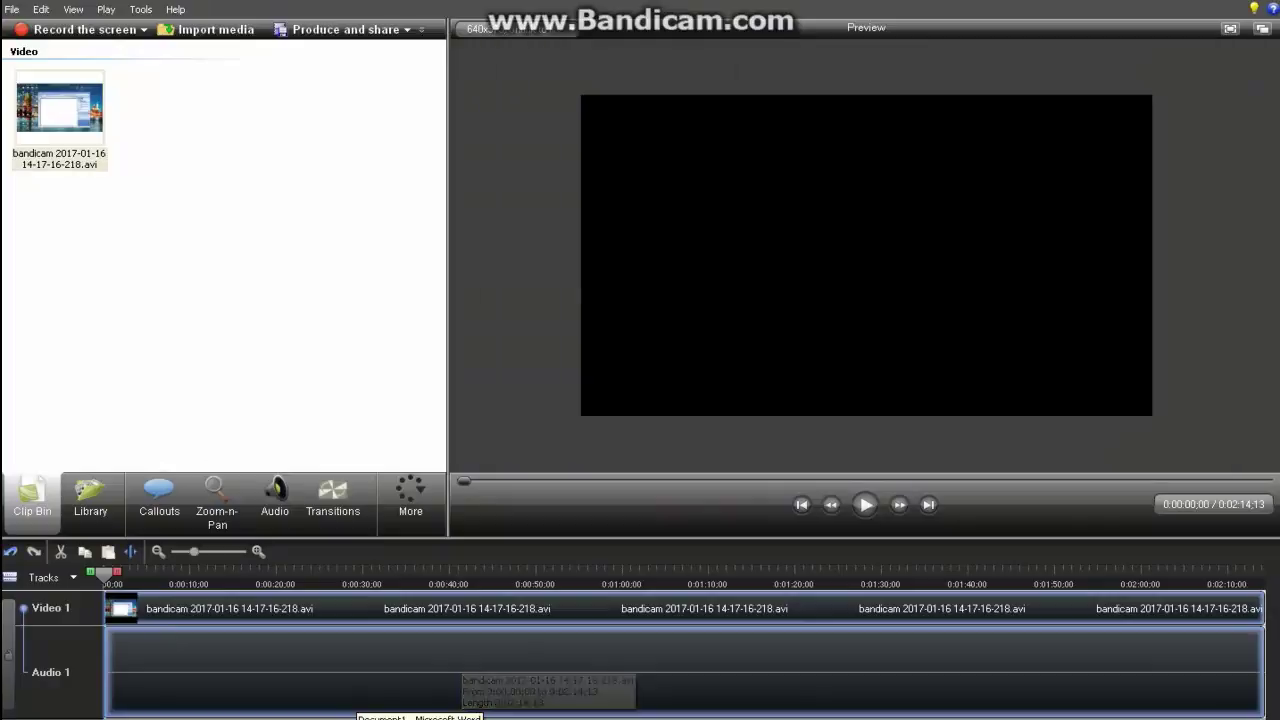
# - Switch to Word and write the third instruction as "3.Ubacite ga I idite tamo gde vam je instalirana pesma."
pyautogui.hotkey('alt', 'Tab')
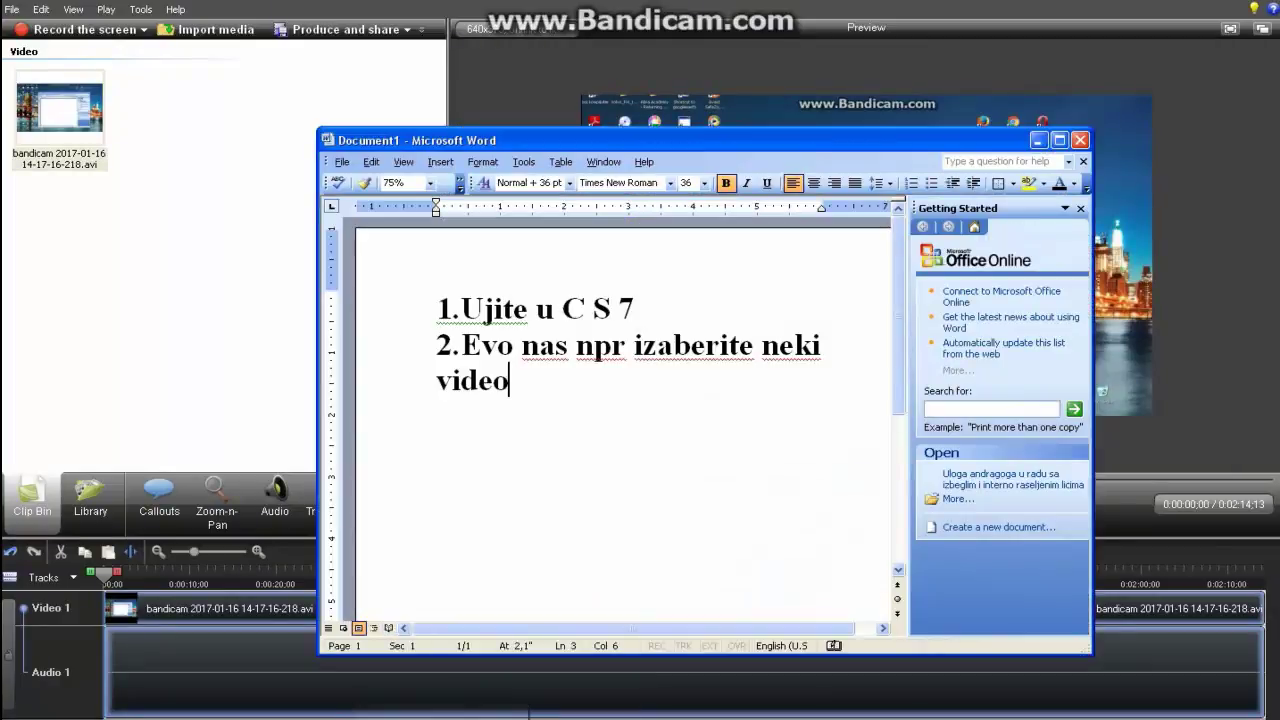
pyautogui.press('Return')
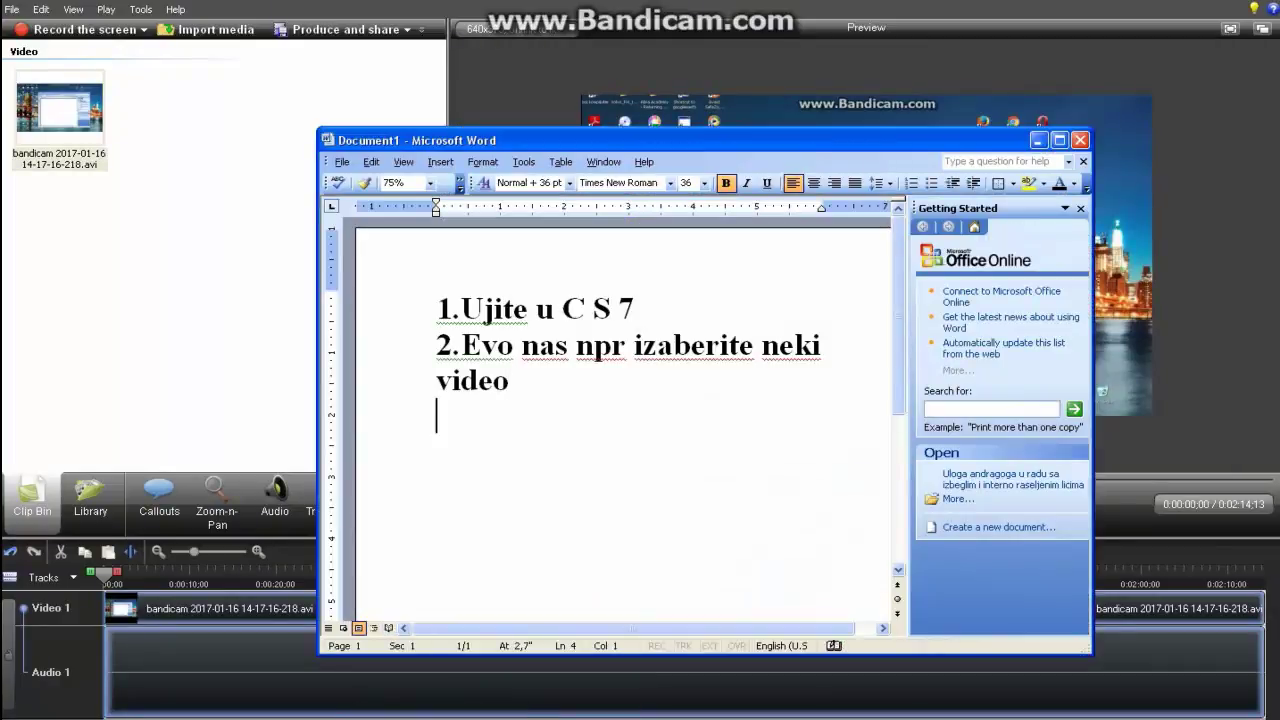
pyautogui.write('3')
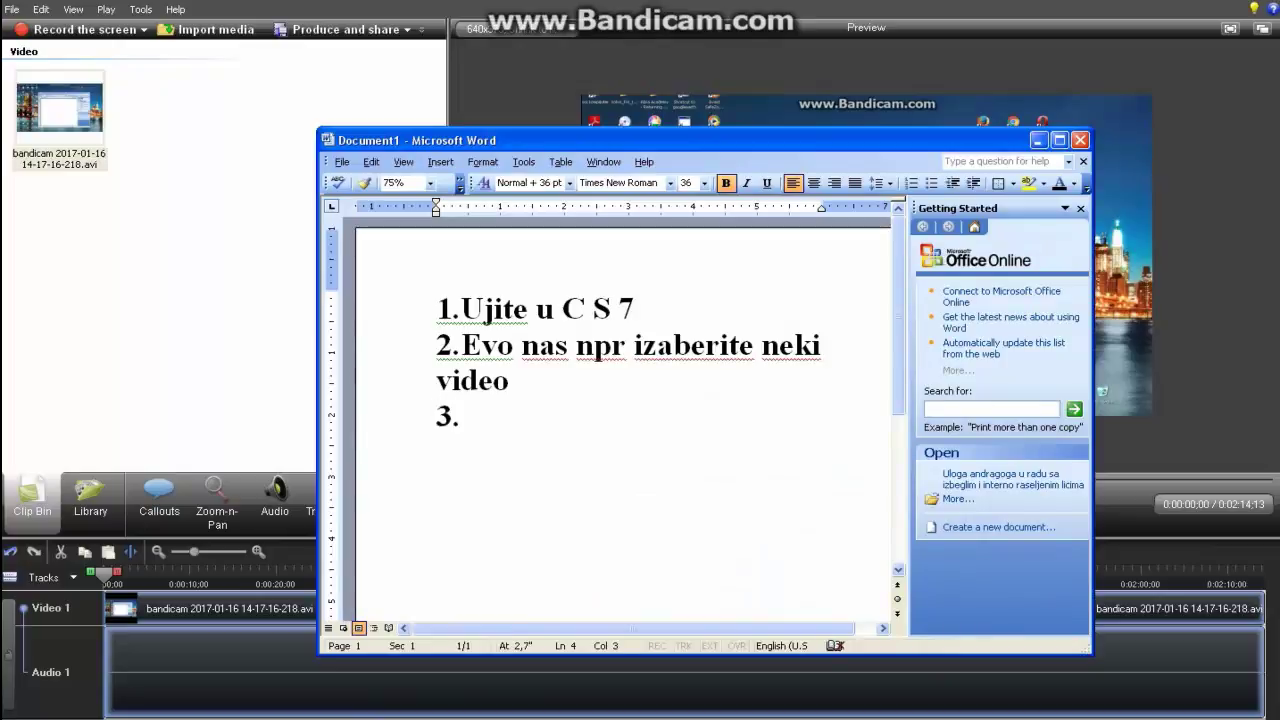
pyautogui.write('.Ub')
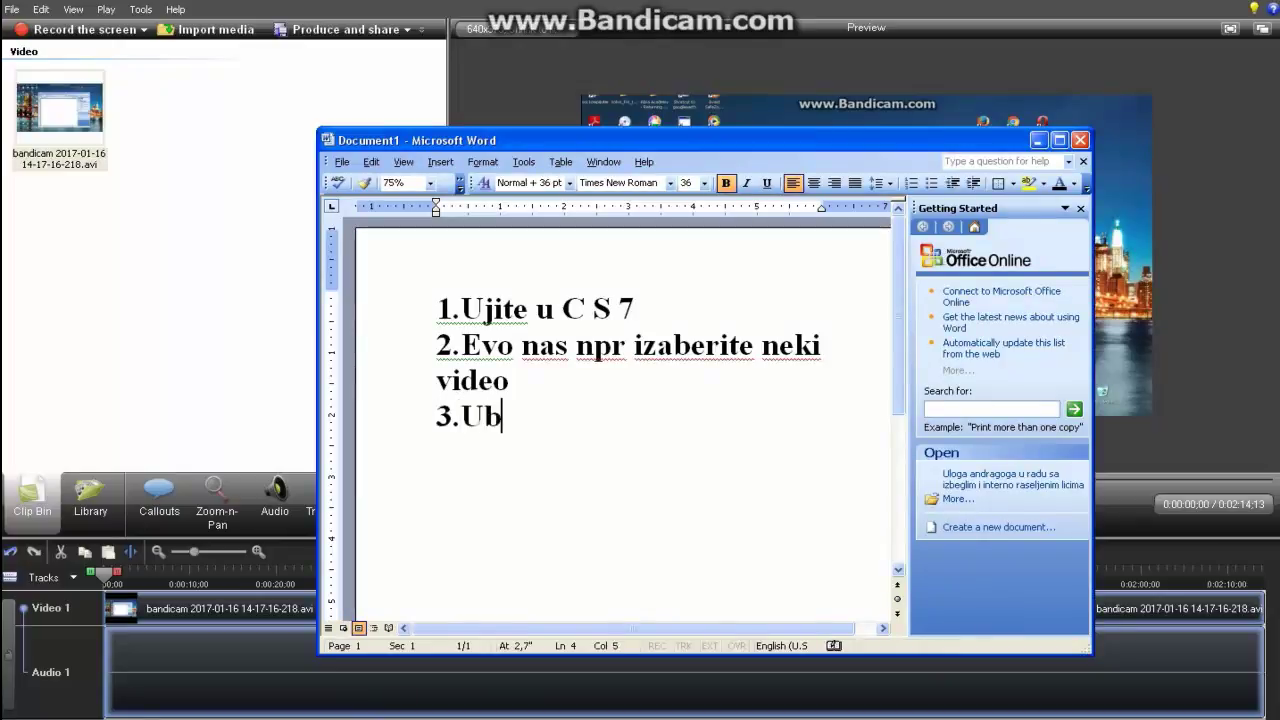
pyautogui.write('acite ga ')
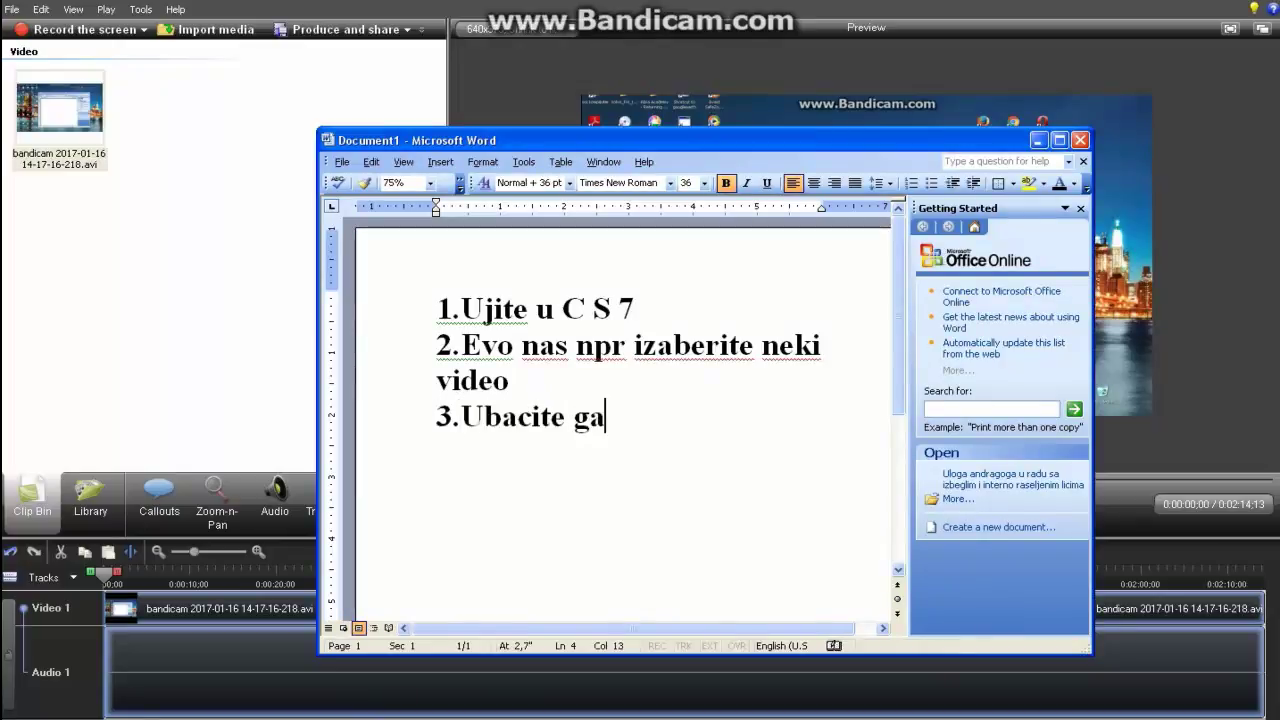
pyautogui.write('i idite t')
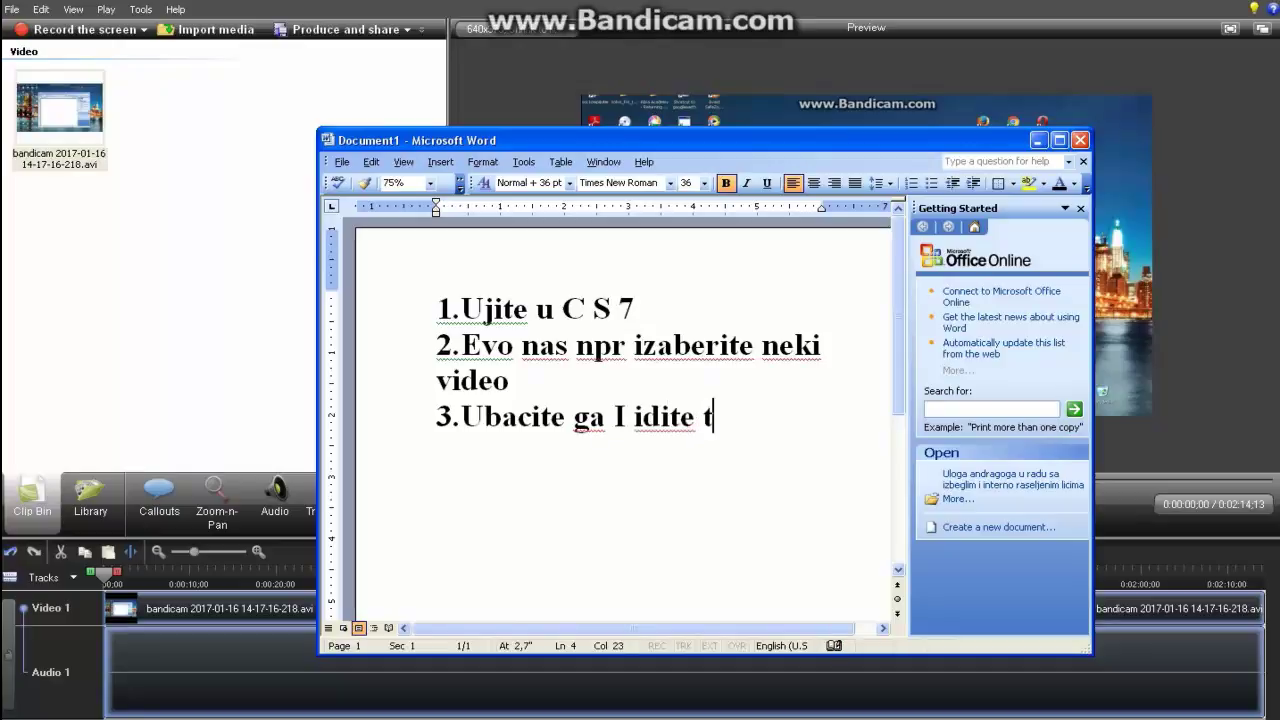
pyautogui.write('amo gde v')
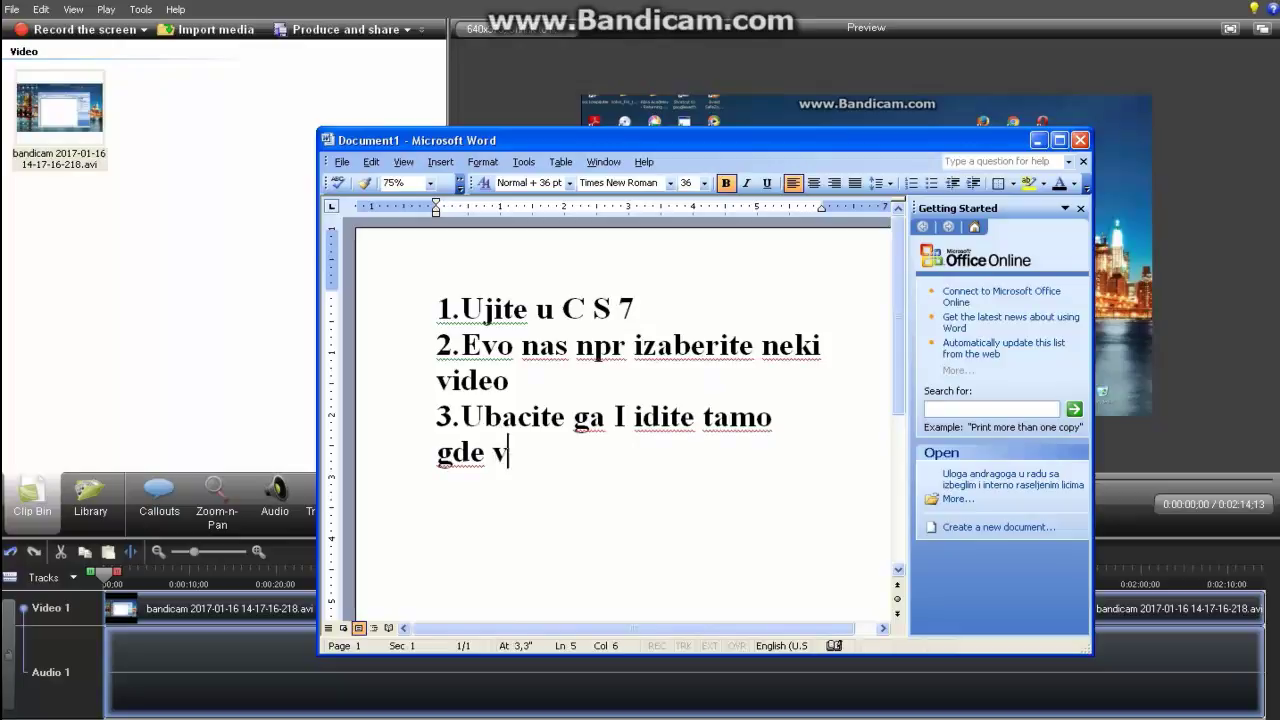
pyautogui.write('am je ins')
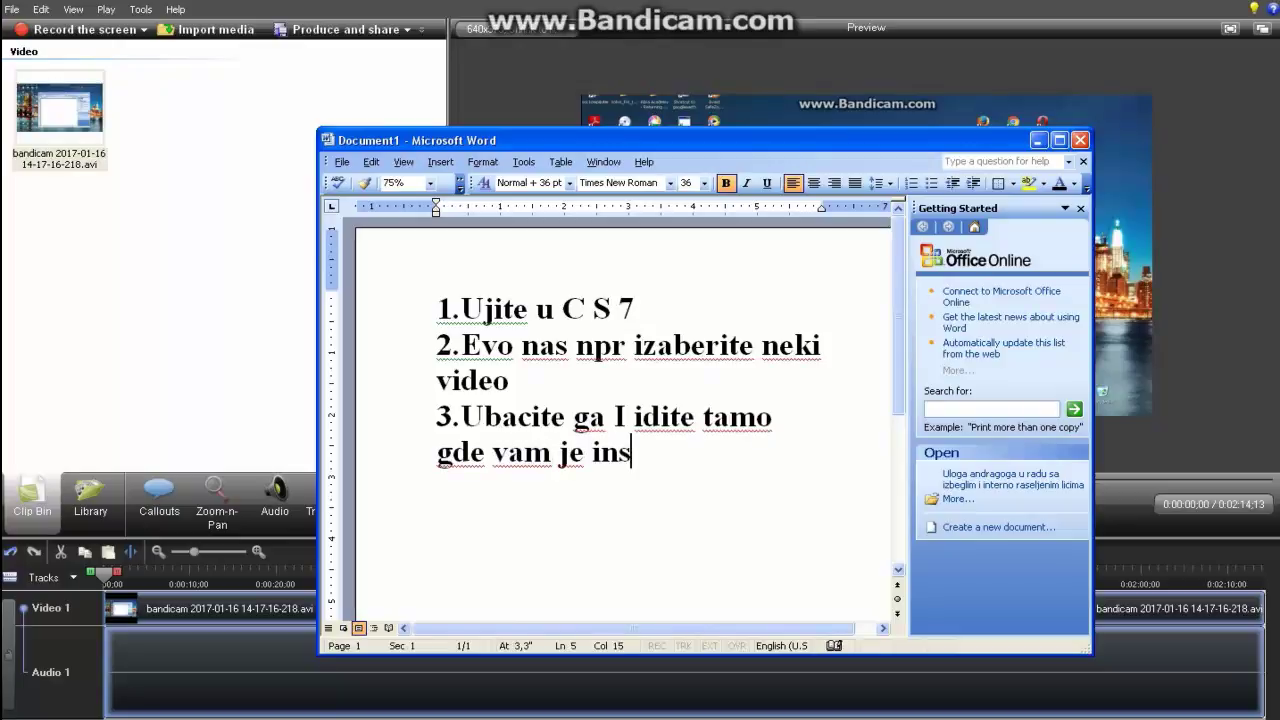
pyautogui.write('talirana p')
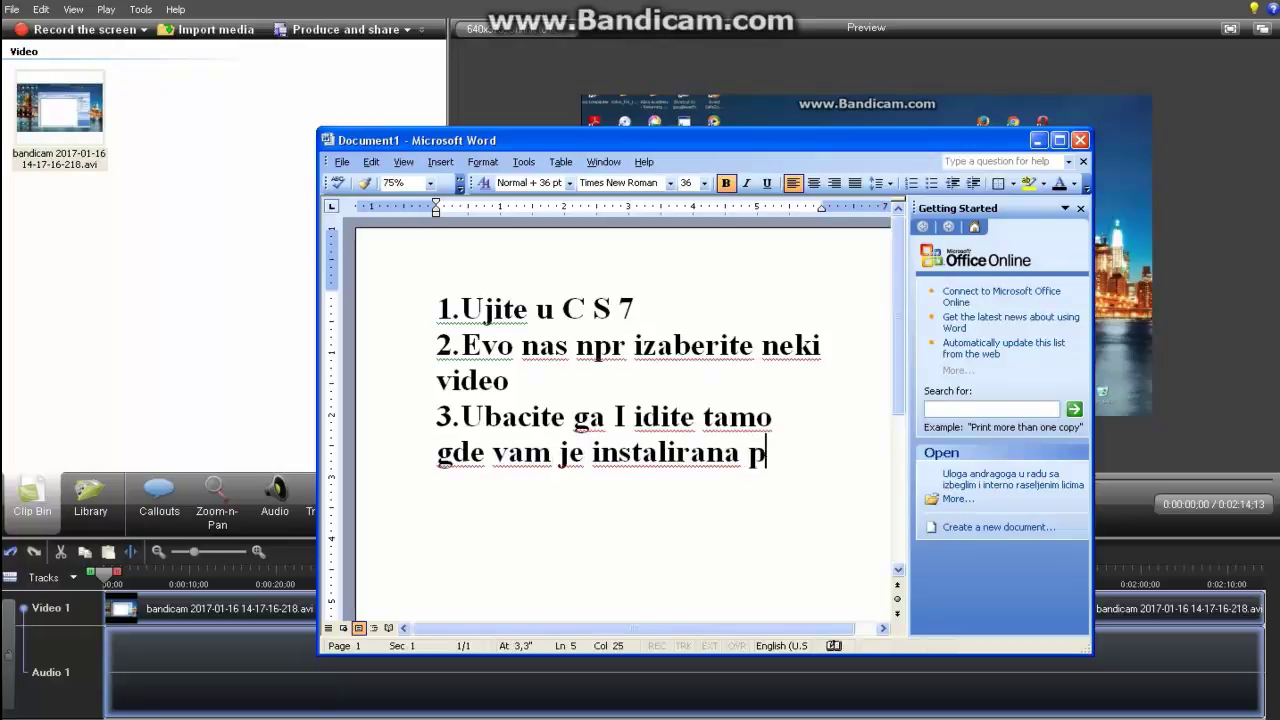
pyautogui.write('esma.')
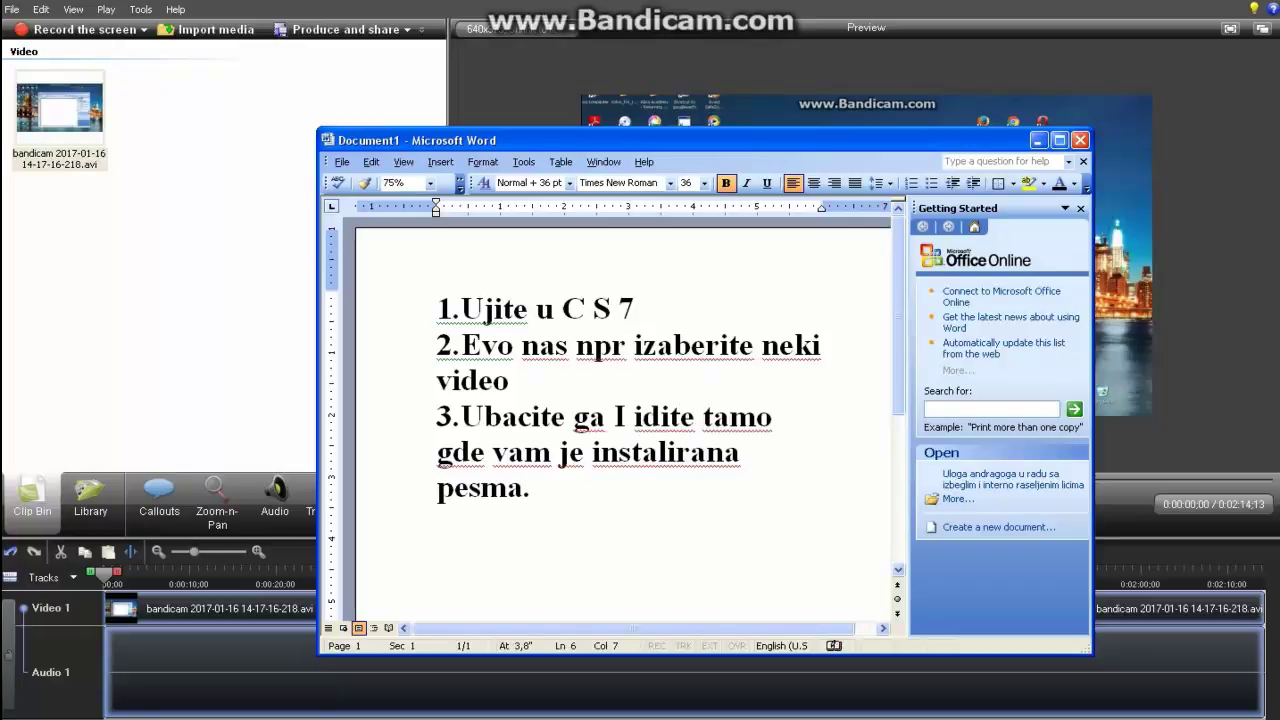
# - Switch to My Computer, open the Downloads folder inside My Documents and locate the downloaded songs near the end of the list
pyautogui.click(1038, 140)
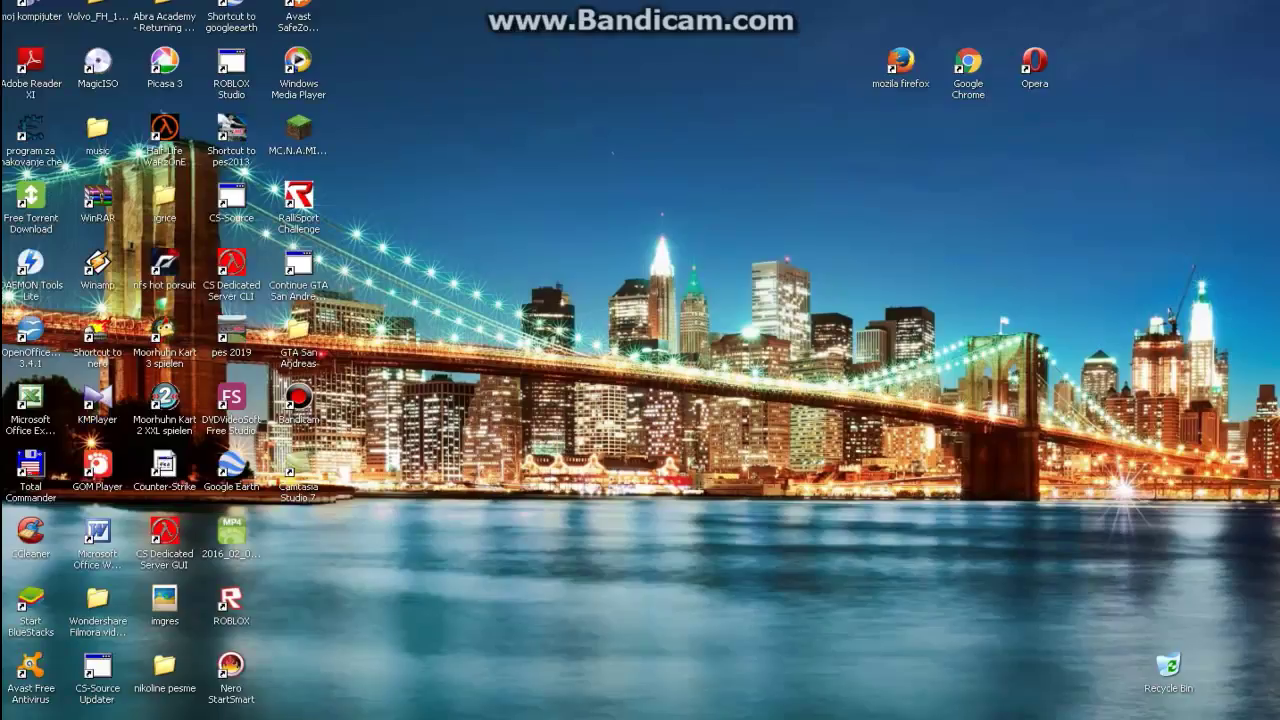
pyautogui.doubleClick(30, 14)
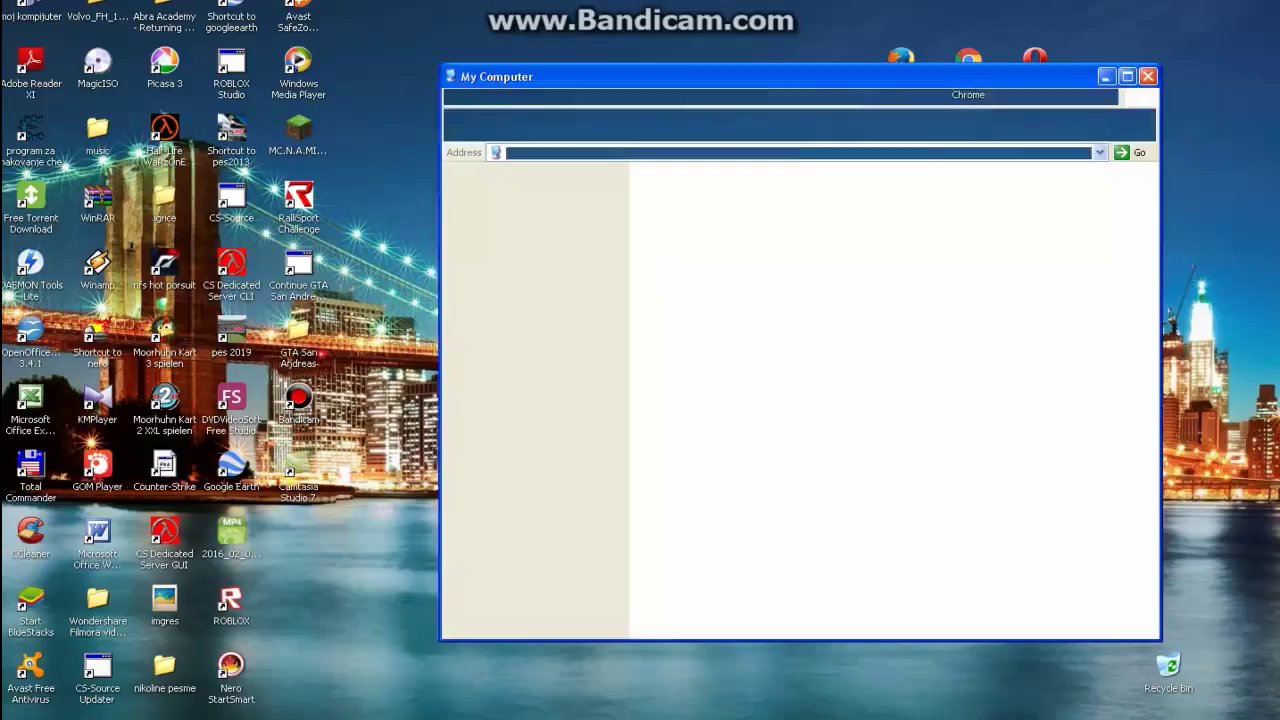
pyautogui.moveTo(700, 76); pyautogui.dragTo(670, 76)
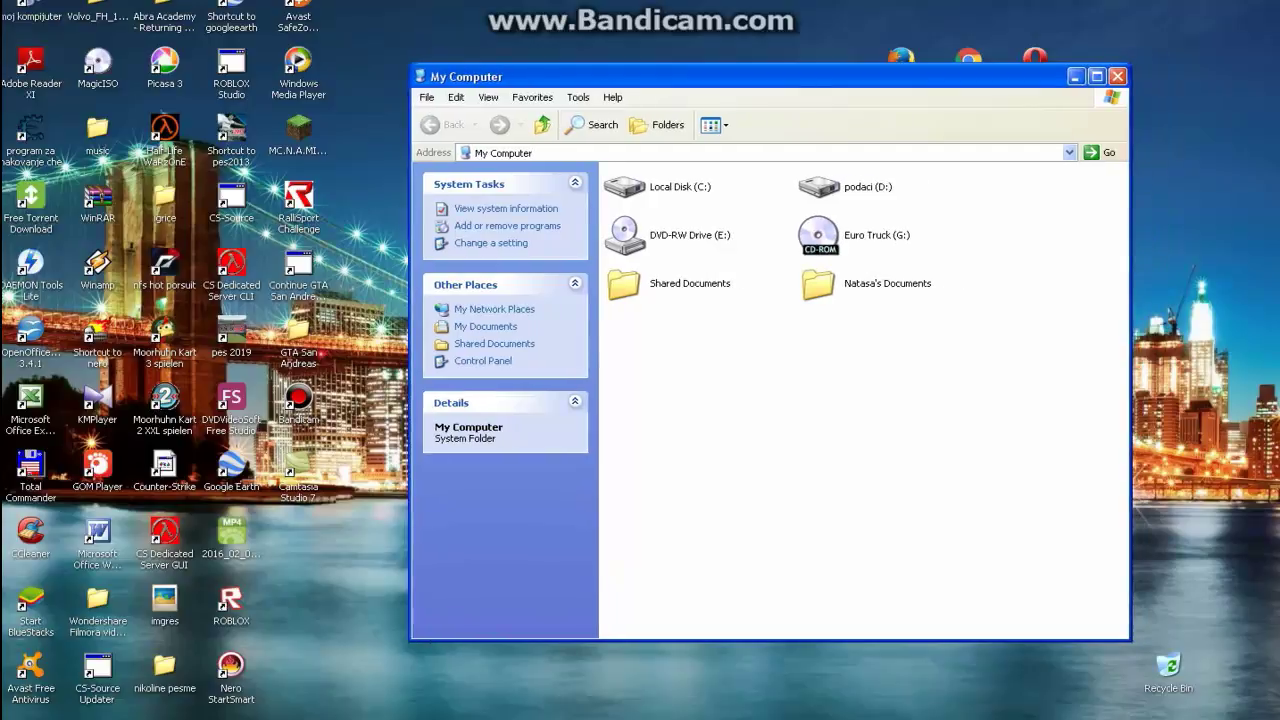
pyautogui.doubleClick(840, 283)
pyautogui.click(818, 186)
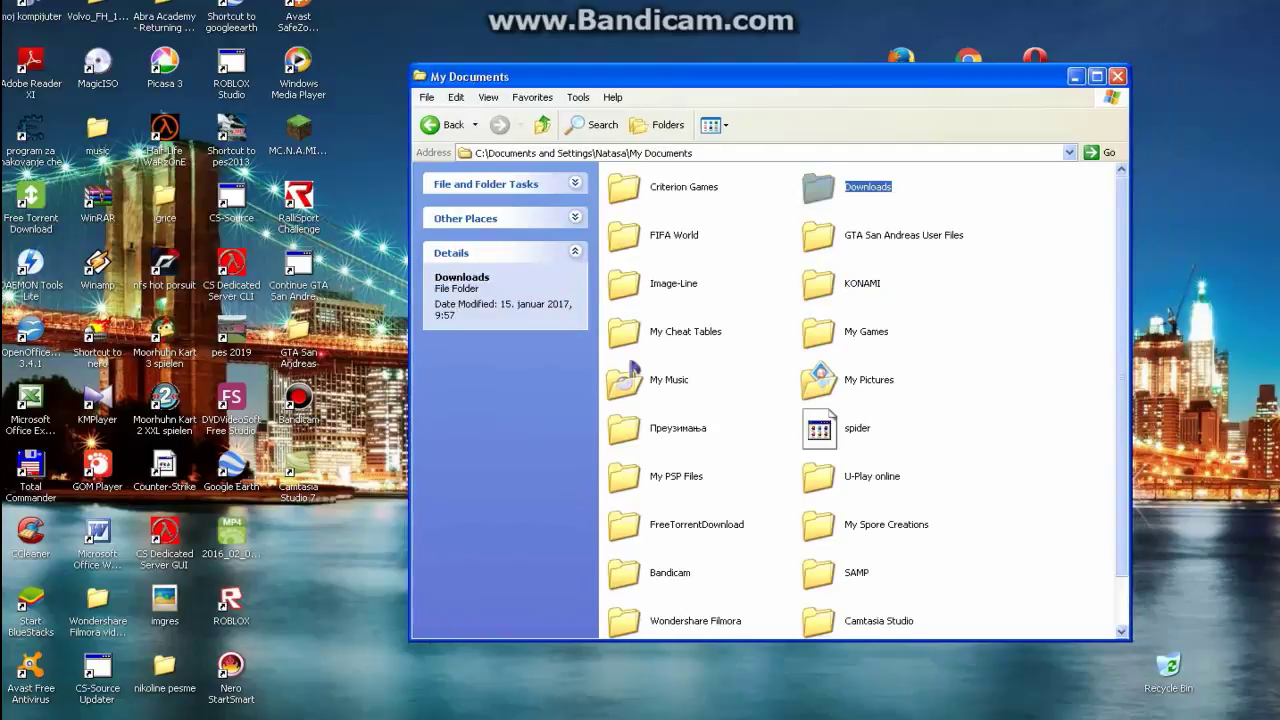
pyautogui.doubleClick(818, 186)
pyautogui.scroll(-2, 860, 400)
pyautogui.scroll(-10, 860, 400)
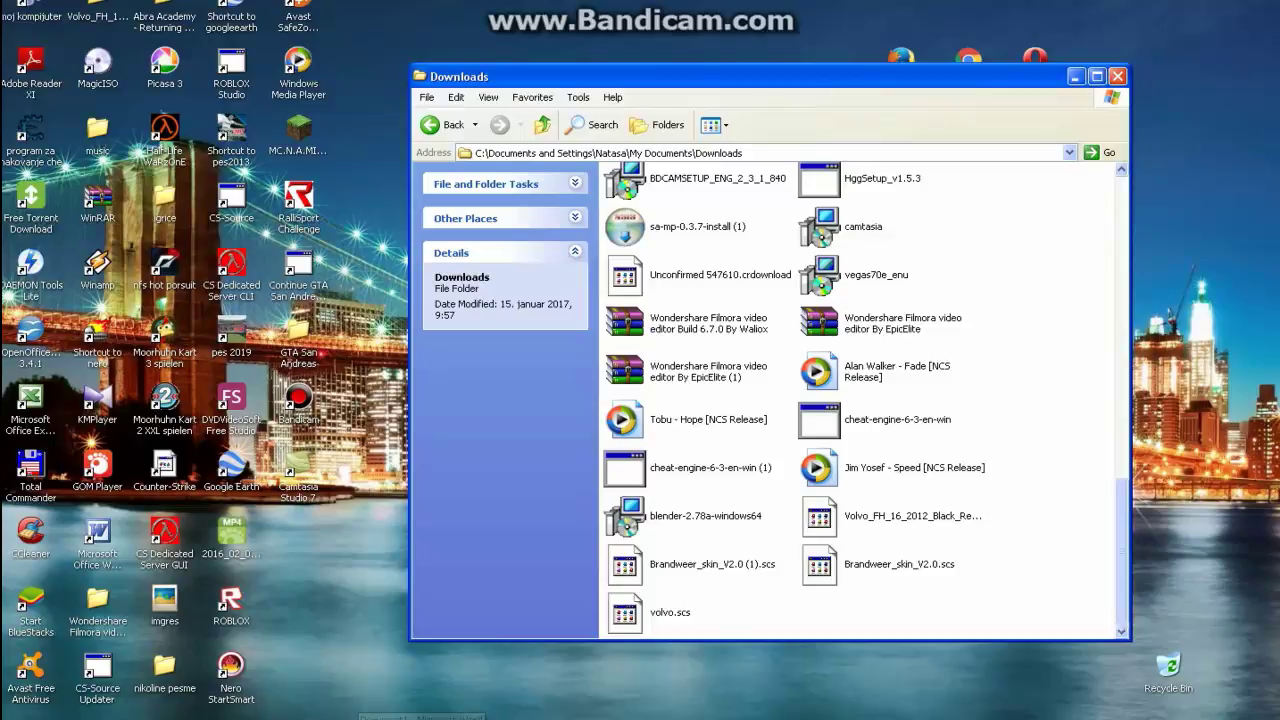
# - Return to Word and write the fourth instruction as "4.Uzmite pesmu tako sto bez pustanja levog klika ubacite ispod videa u C S 7"
pyautogui.hotkey('alt', 'Tab')
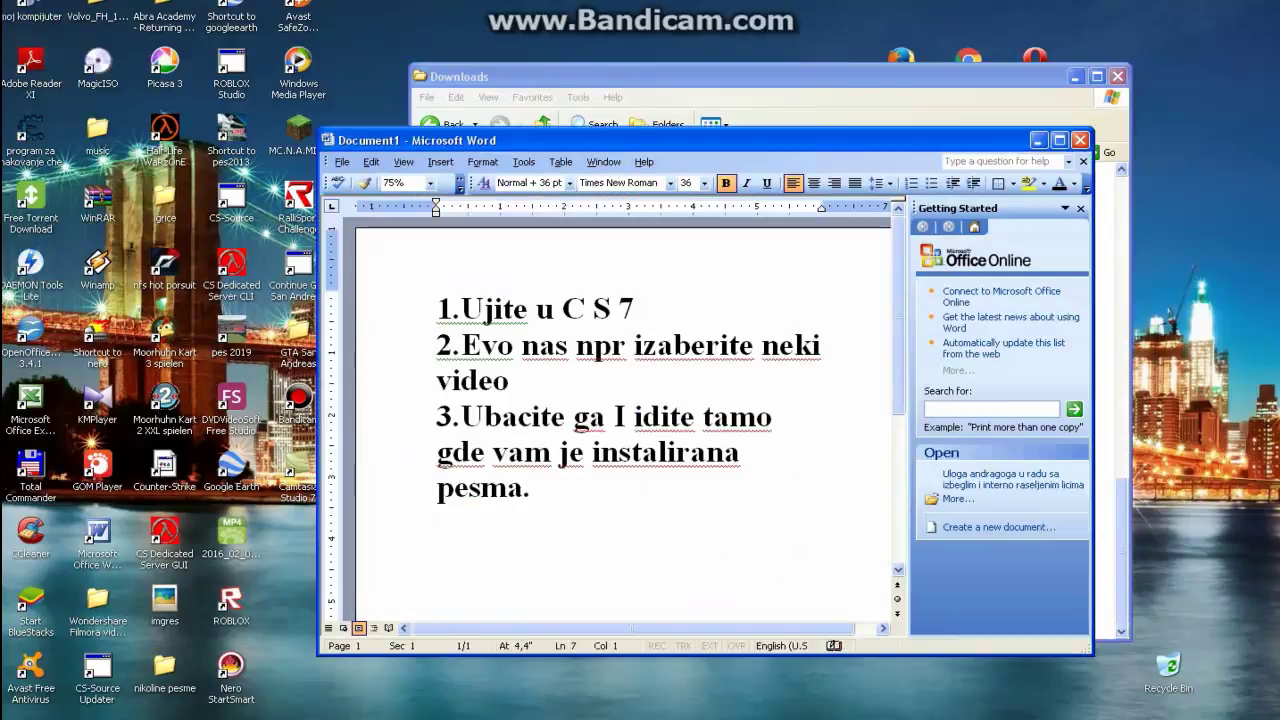
pyautogui.write('4.')
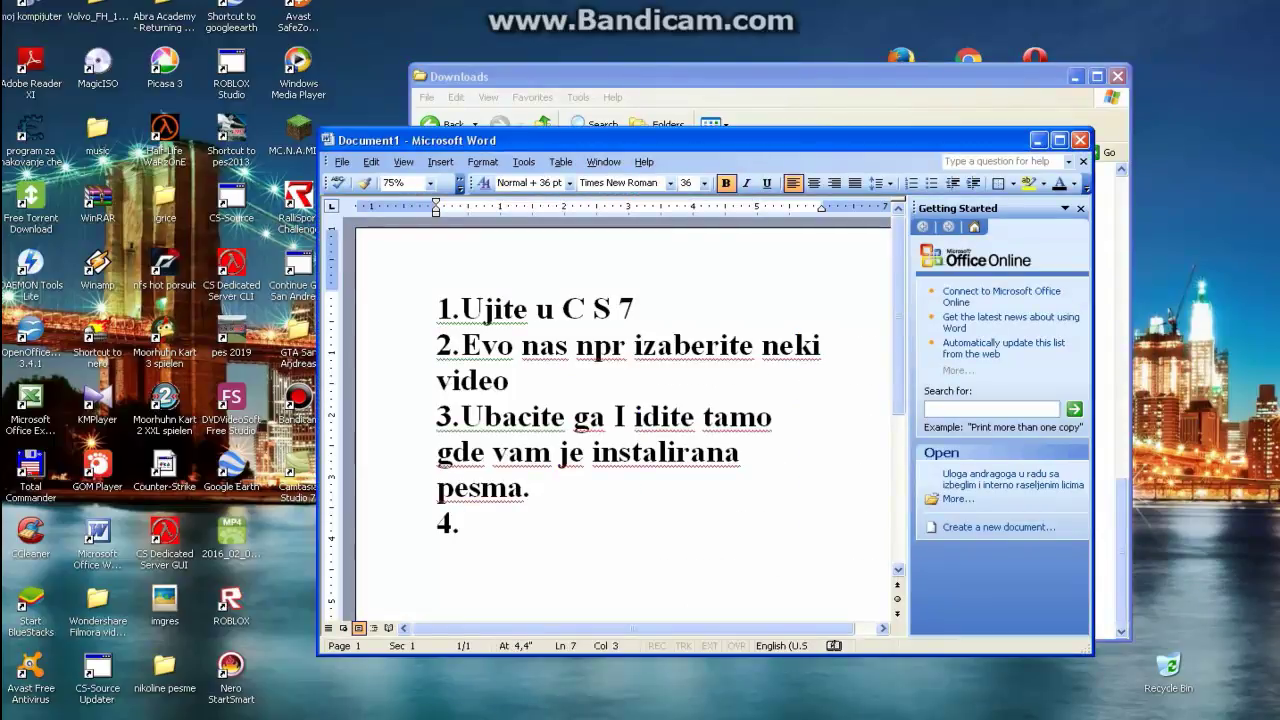
pyautogui.write('Uzmite ')
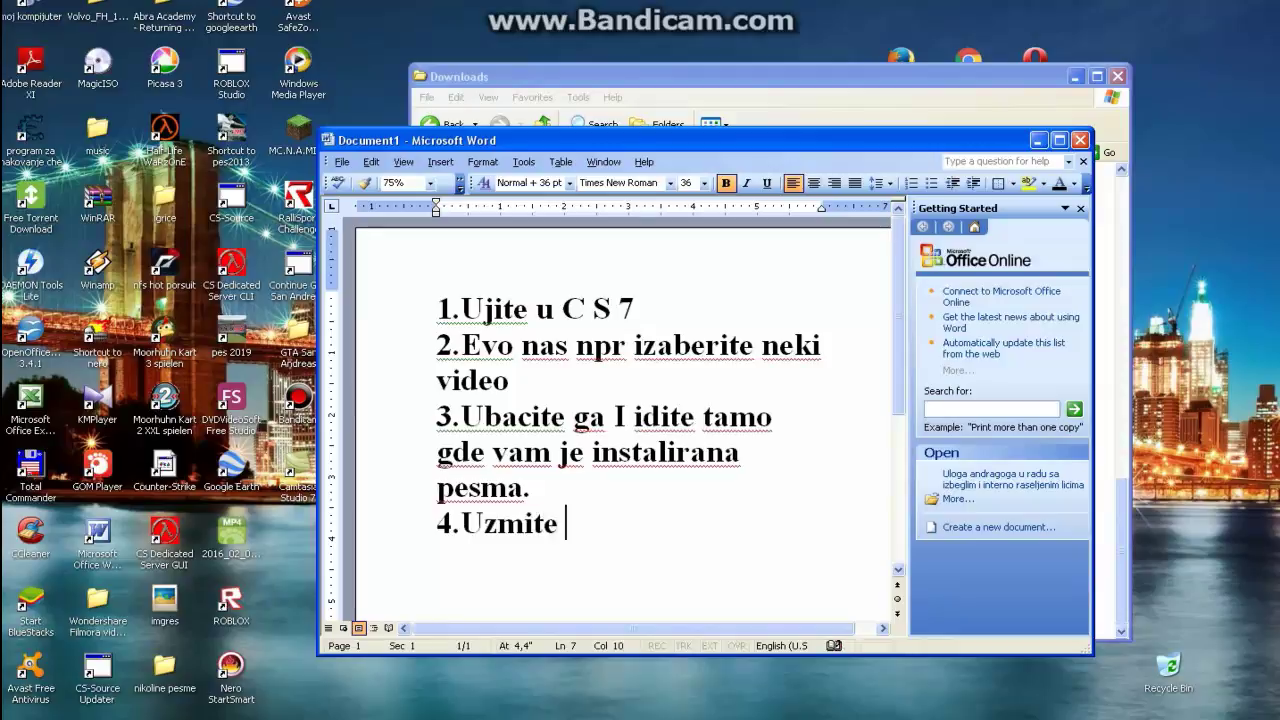
pyautogui.write('pesmu ')
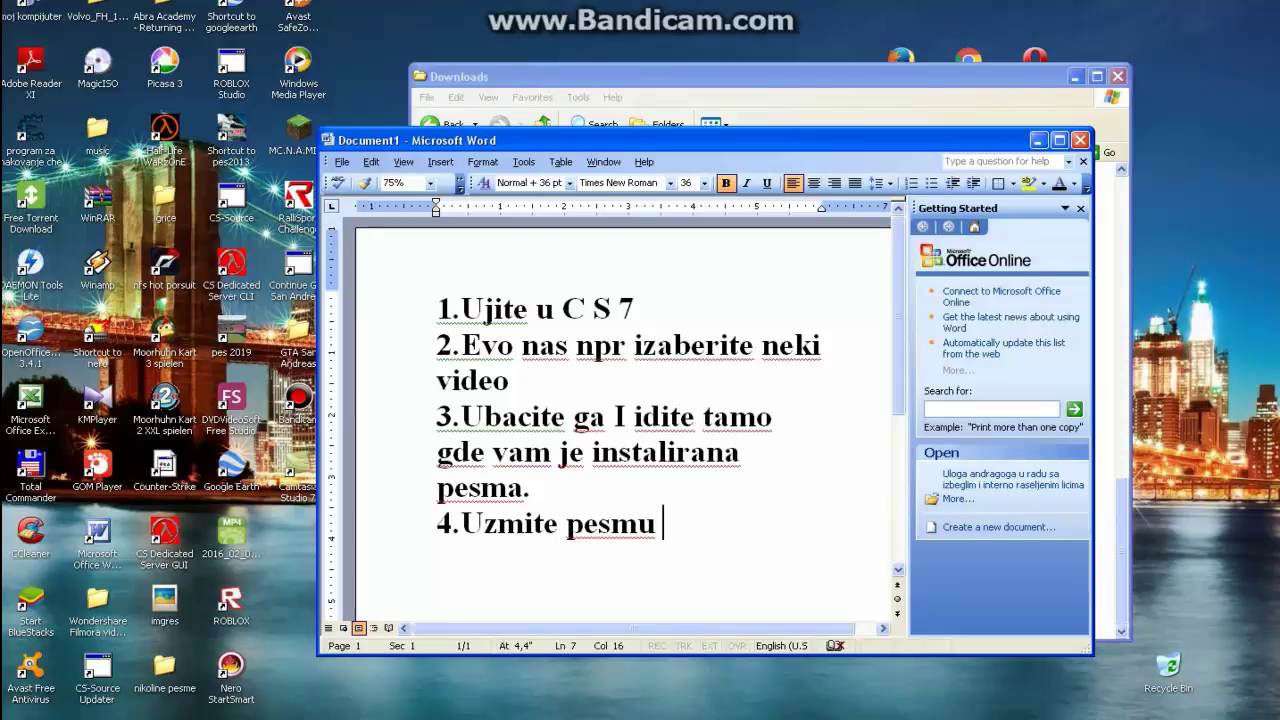
pyautogui.write('tako sto ')
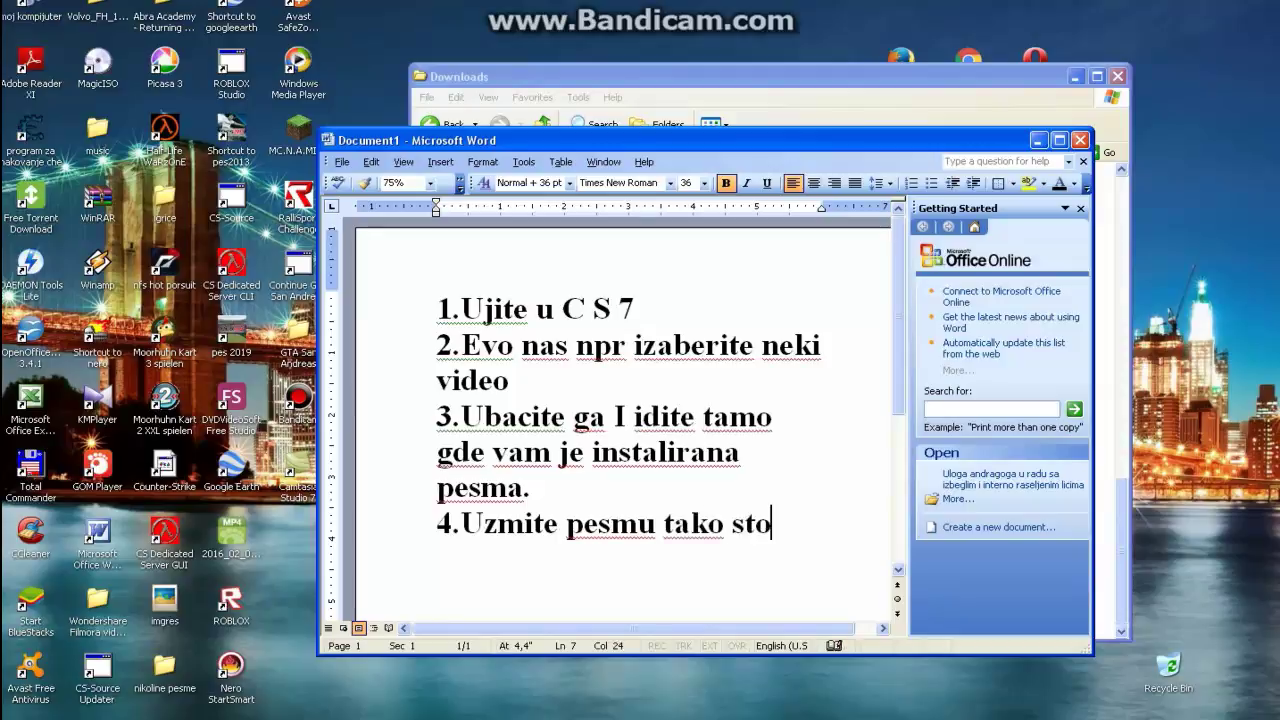
pyautogui.write('bez pusta')
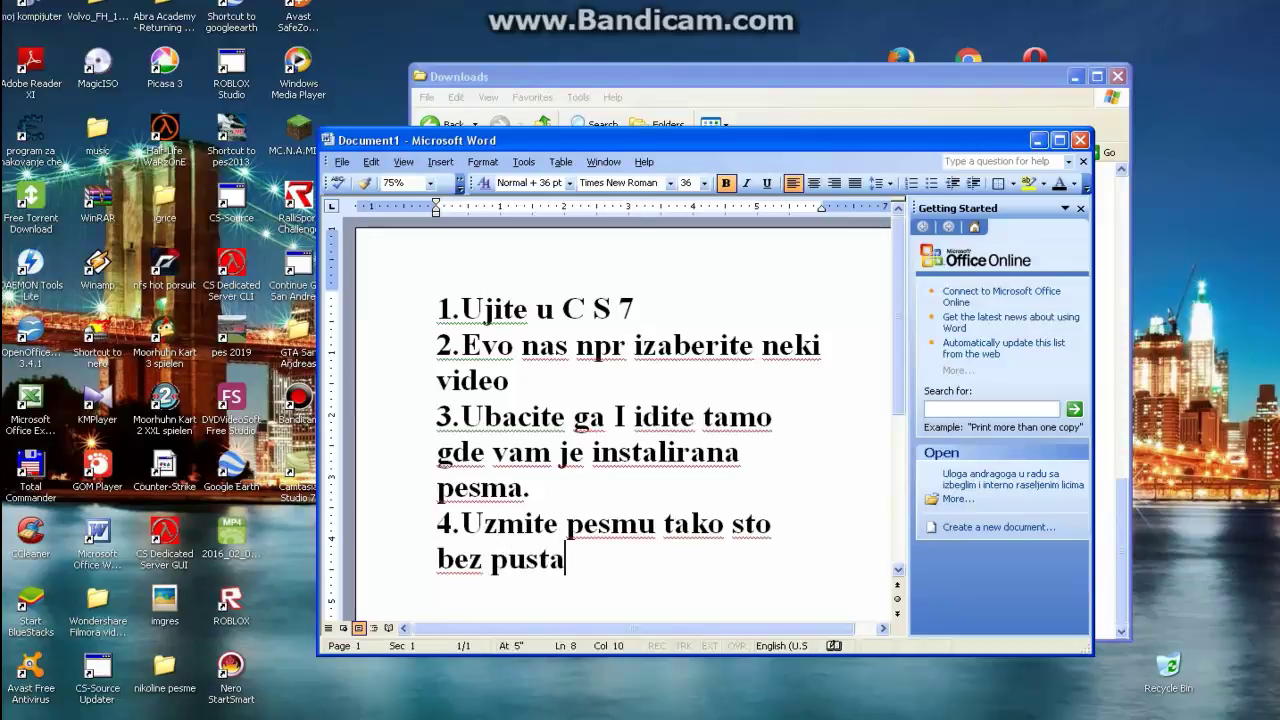
pyautogui.write('nja le')
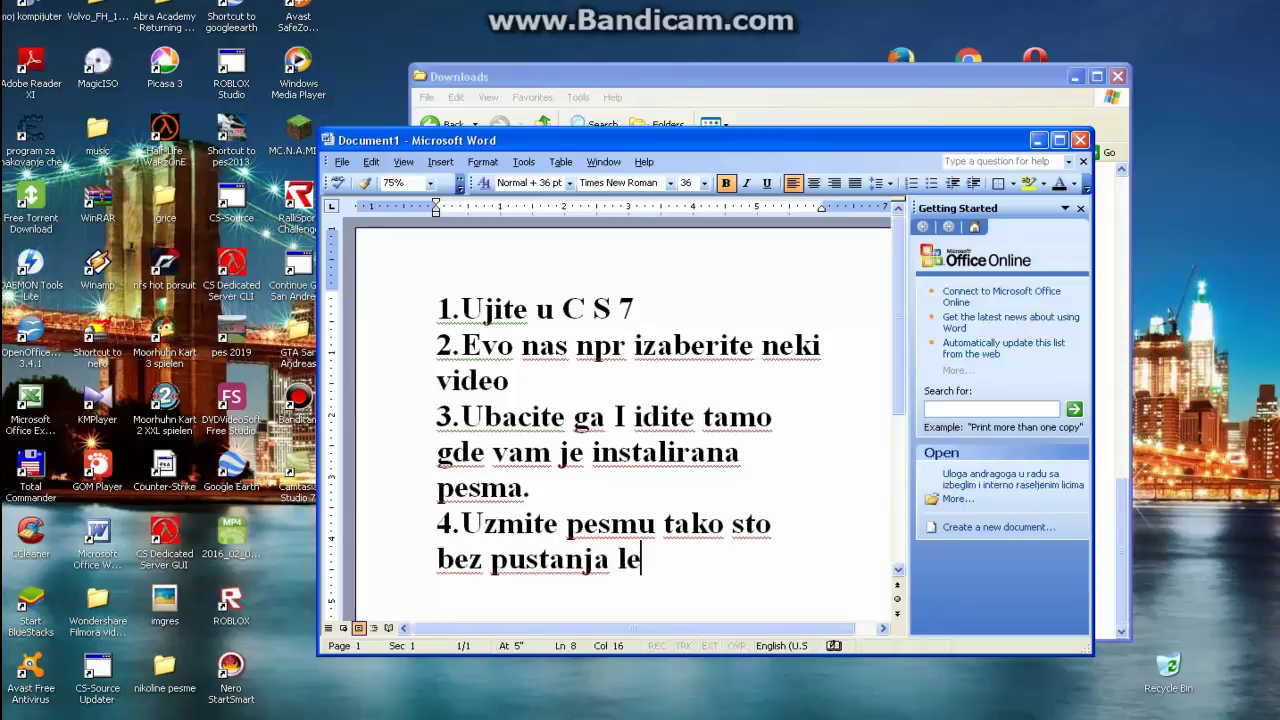
pyautogui.write('vog kl')
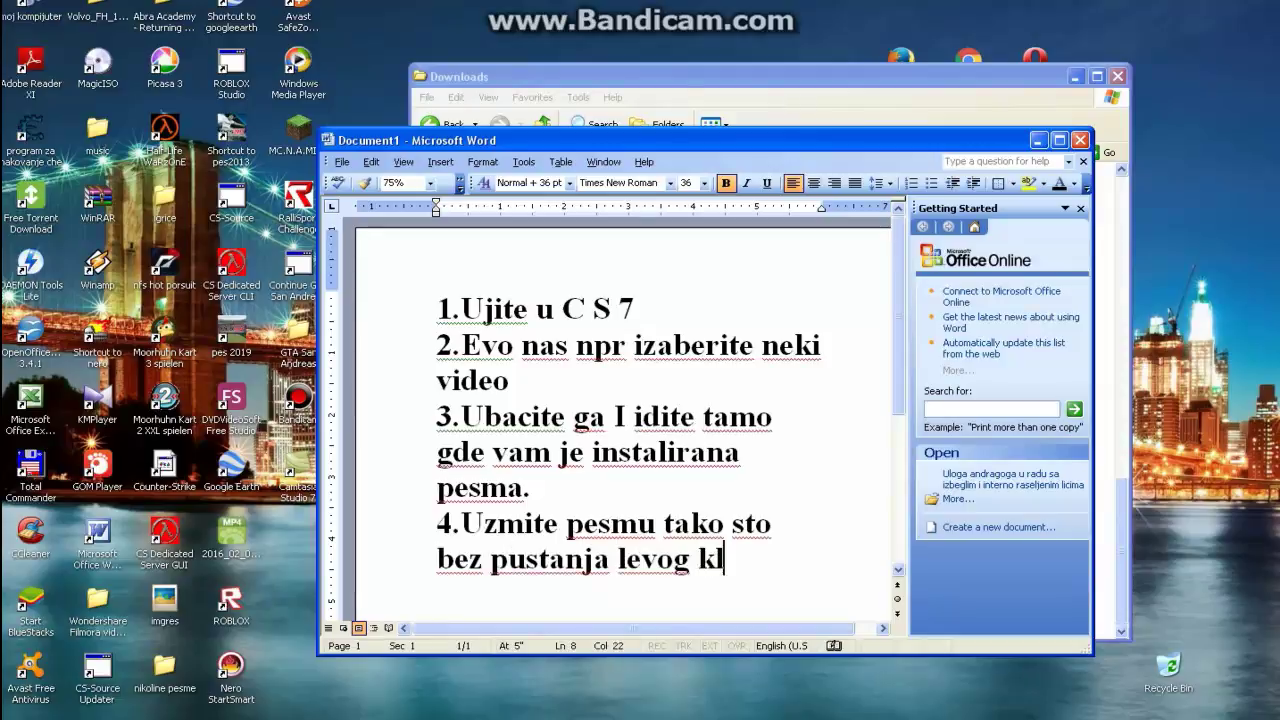
pyautogui.write('ika uba')
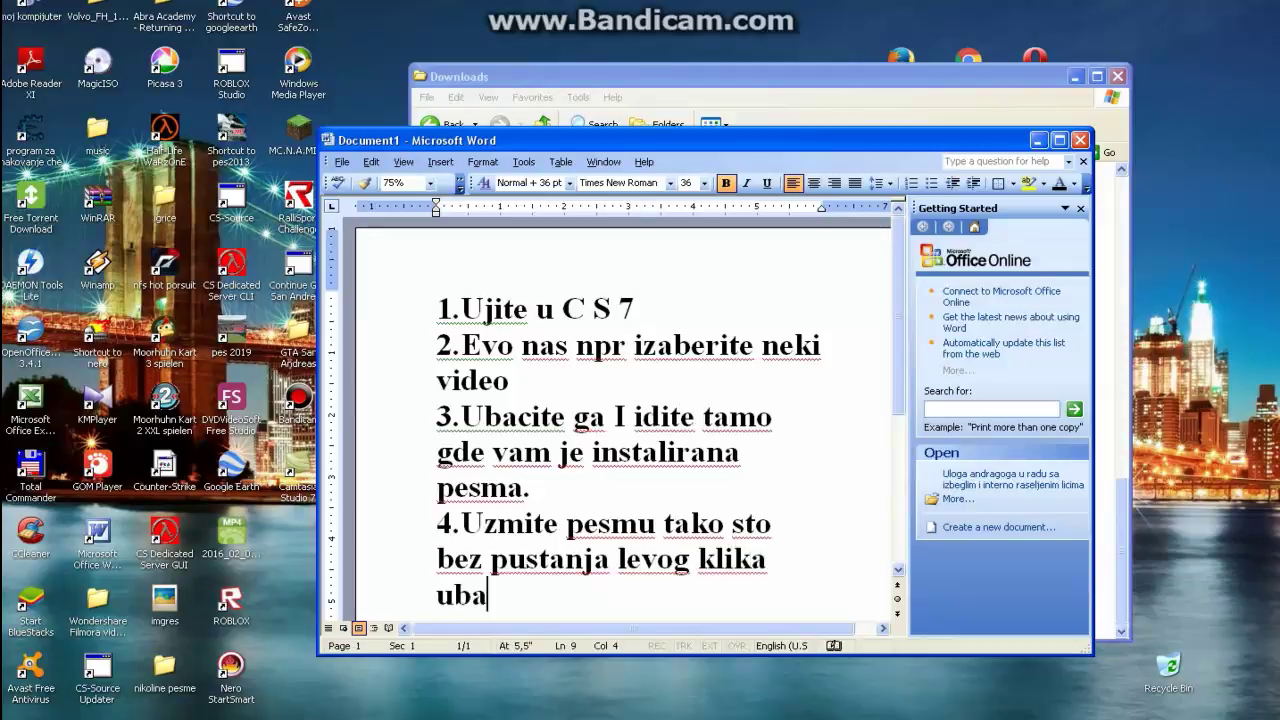
pyautogui.write('cite is')
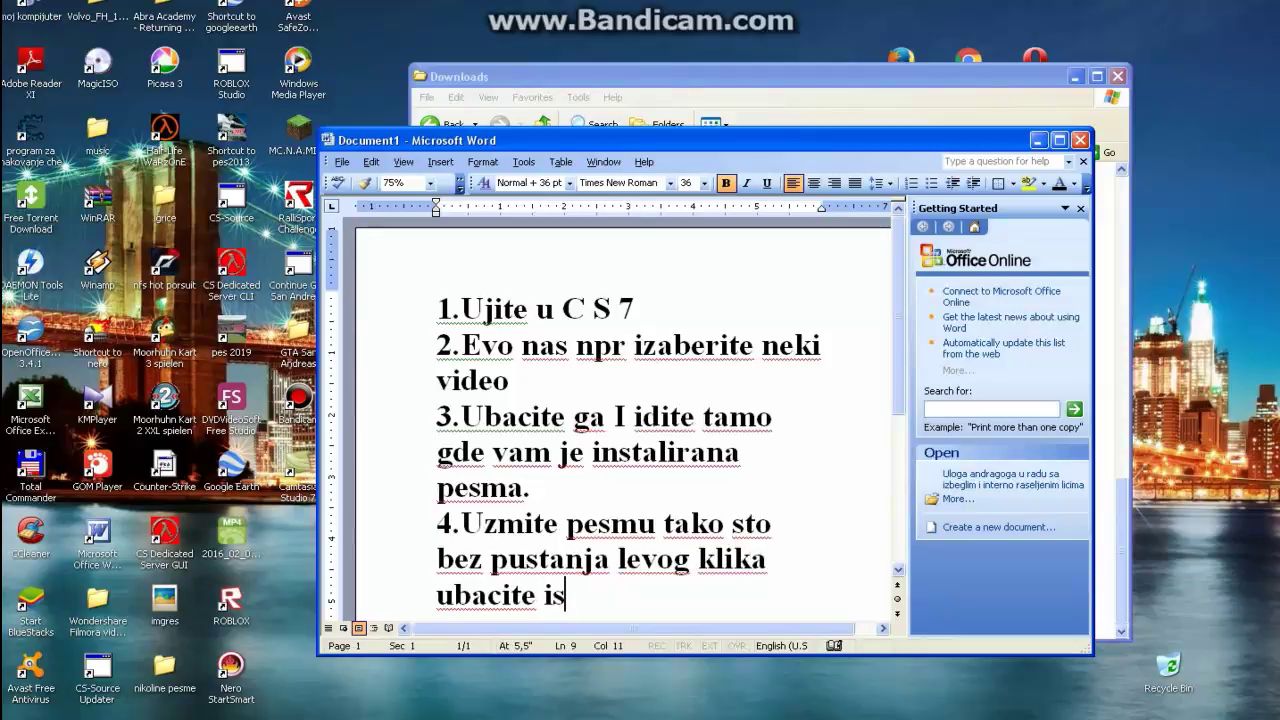
pyautogui.write('pod v')
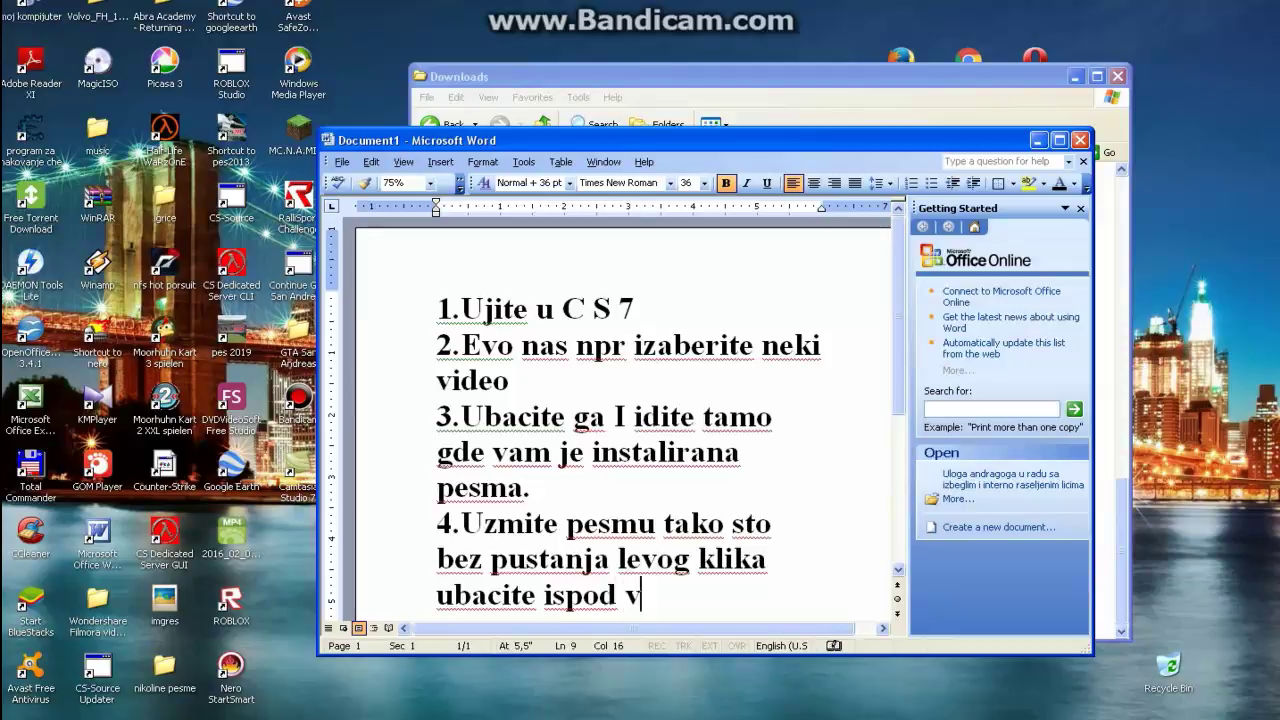
pyautogui.write('idea u s')
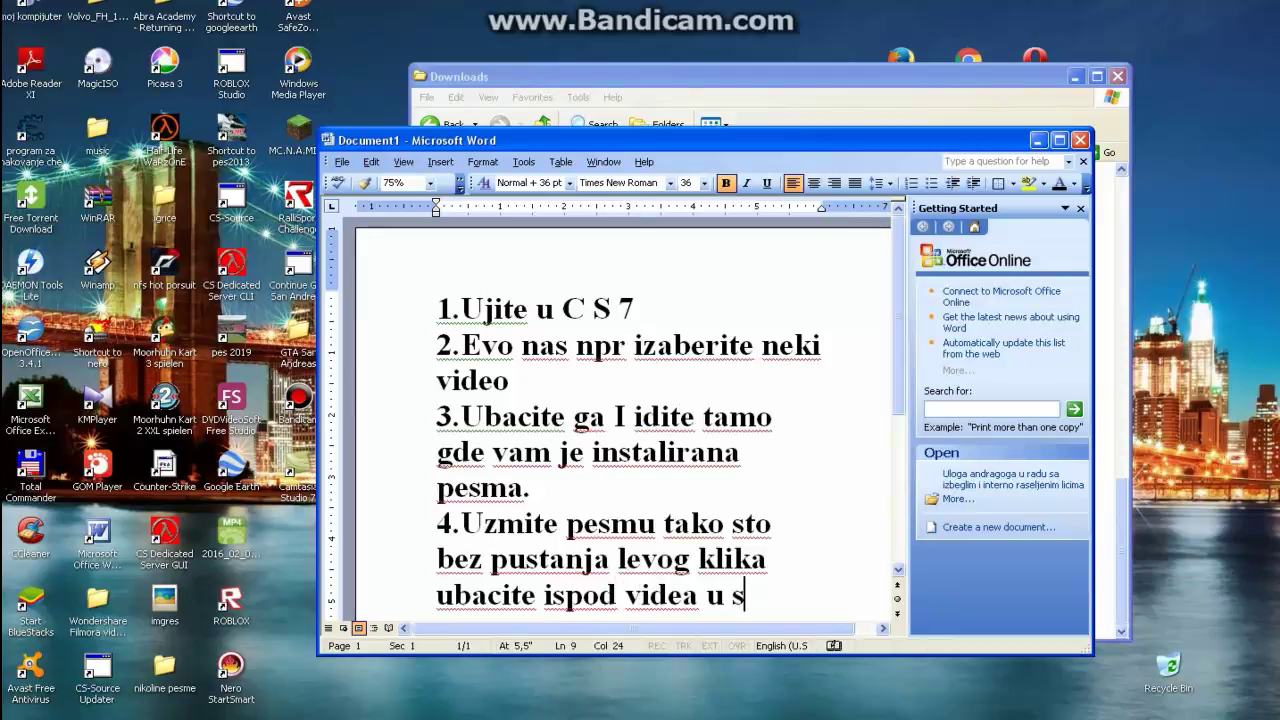
pyautogui.press('BackSpace')
pyautogui.write('C S')
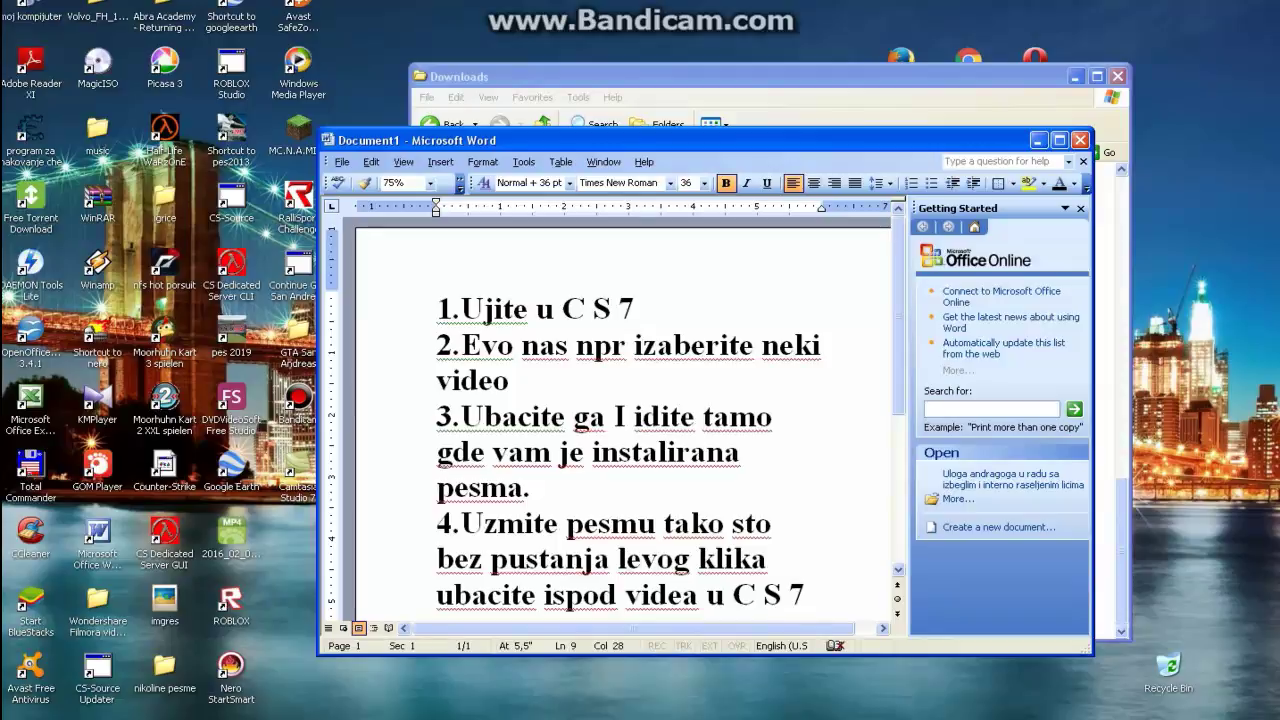
pyautogui.write(' 7')
# - Add the song Alan Walker - Fade [NCS Release] from Downloads to the Audio 2 track in Camtasia Studio, beneath the video
pyautogui.click(1038, 140)
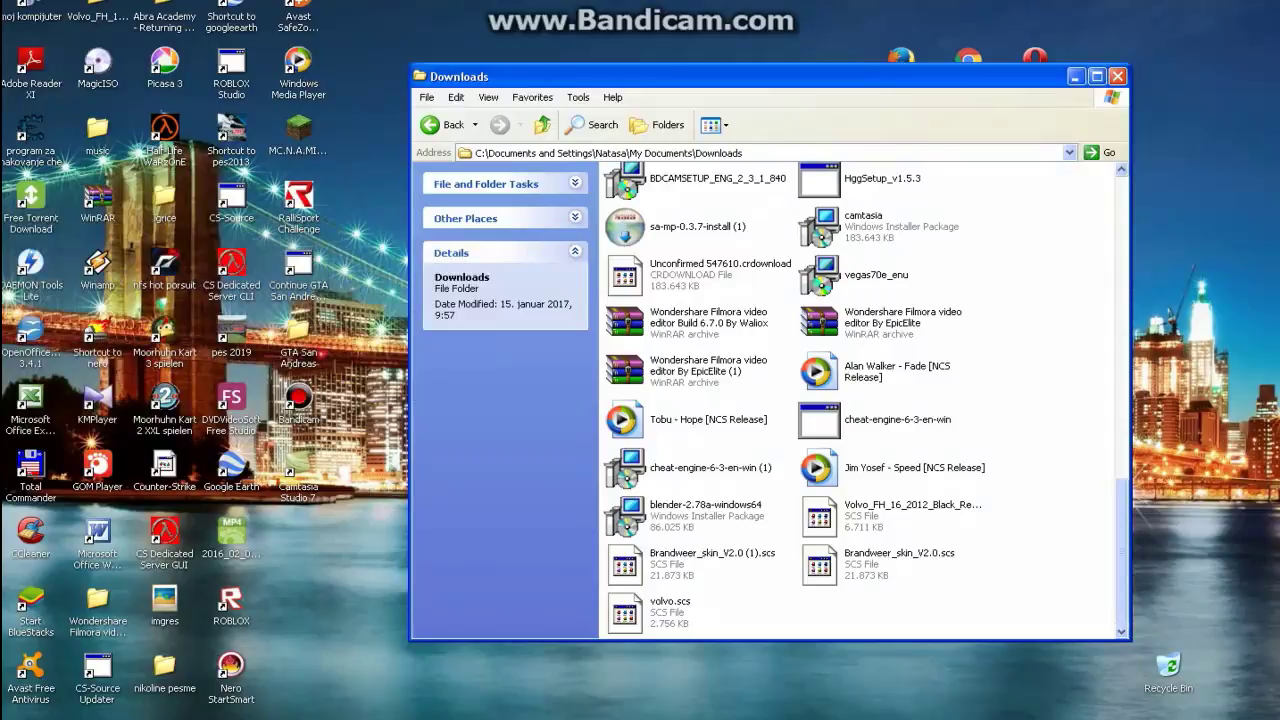
pyautogui.doubleClick(897, 371)
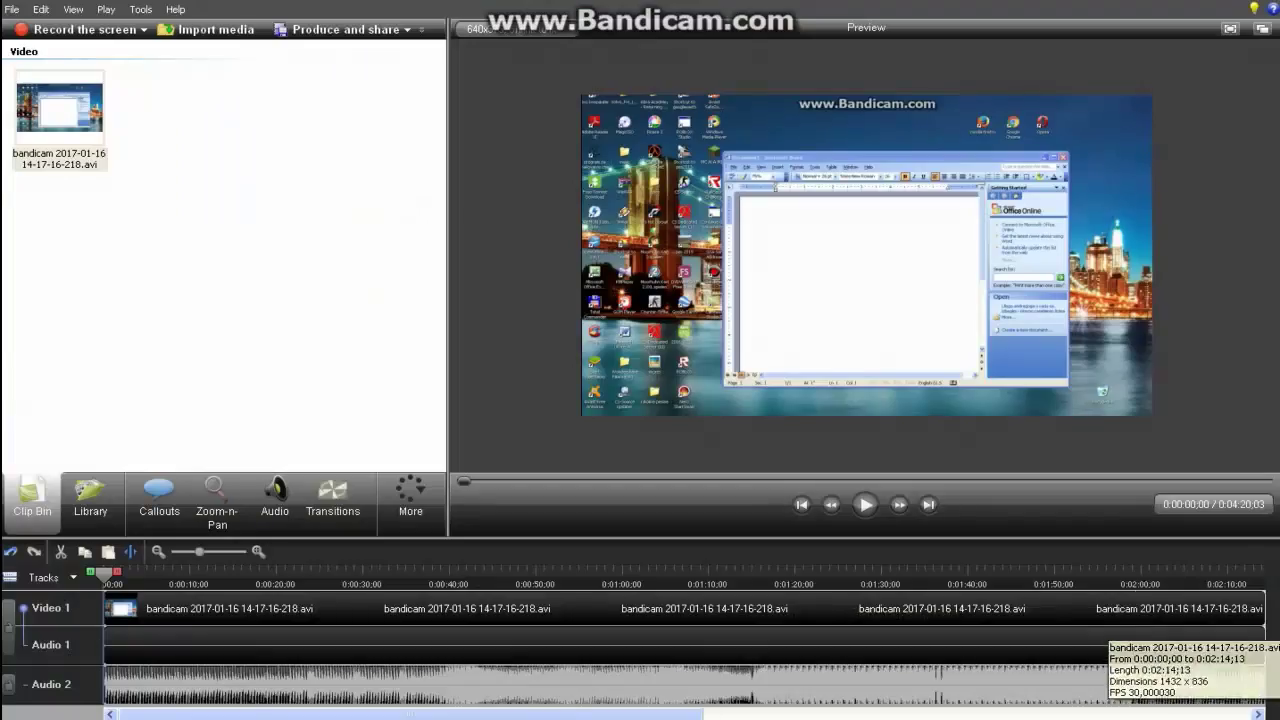
# - Switch to Word and delete all four written instructions from the document
pyautogui.hotkey('alt', 'Tab')
pyautogui.press('BackSpace')
pyautogui.press('BackSpace')
pyautogui.press('BackSpace')
pyautogui.press('BackSpace')
pyautogui.press('BackSpace')
pyautogui.press('BackSpace')
pyautogui.press('BackSpace')
pyautogui.press('BackSpace')
pyautogui.press('BackSpace')
pyautogui.press('BackSpace')
pyautogui.press('BackSpace')
pyautogui.press('BackSpace')
pyautogui.press('BackSpace')
pyautogui.press('BackSpace')
pyautogui.press('BackSpace')
pyautogui.press('BackSpace')
pyautogui.press('BackSpace')
pyautogui.press('BackSpace')
pyautogui.press('BackSpace')
pyautogui.press('BackSpace')
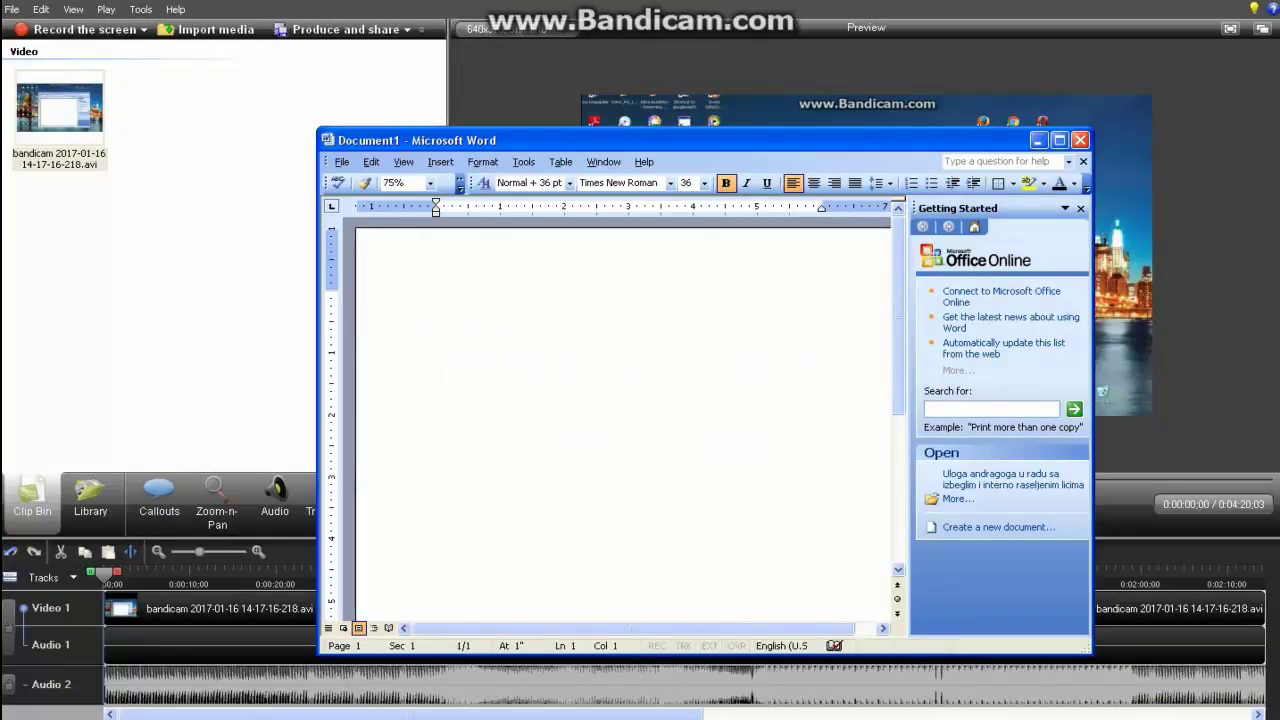
# - Begin the fifth instruction in the empty Word document with "5.Evo ubacili ste pesmu tako da"
pyautogui.write('5.')
pyautogui.press('BackSpace')
pyautogui.write('Evo u')
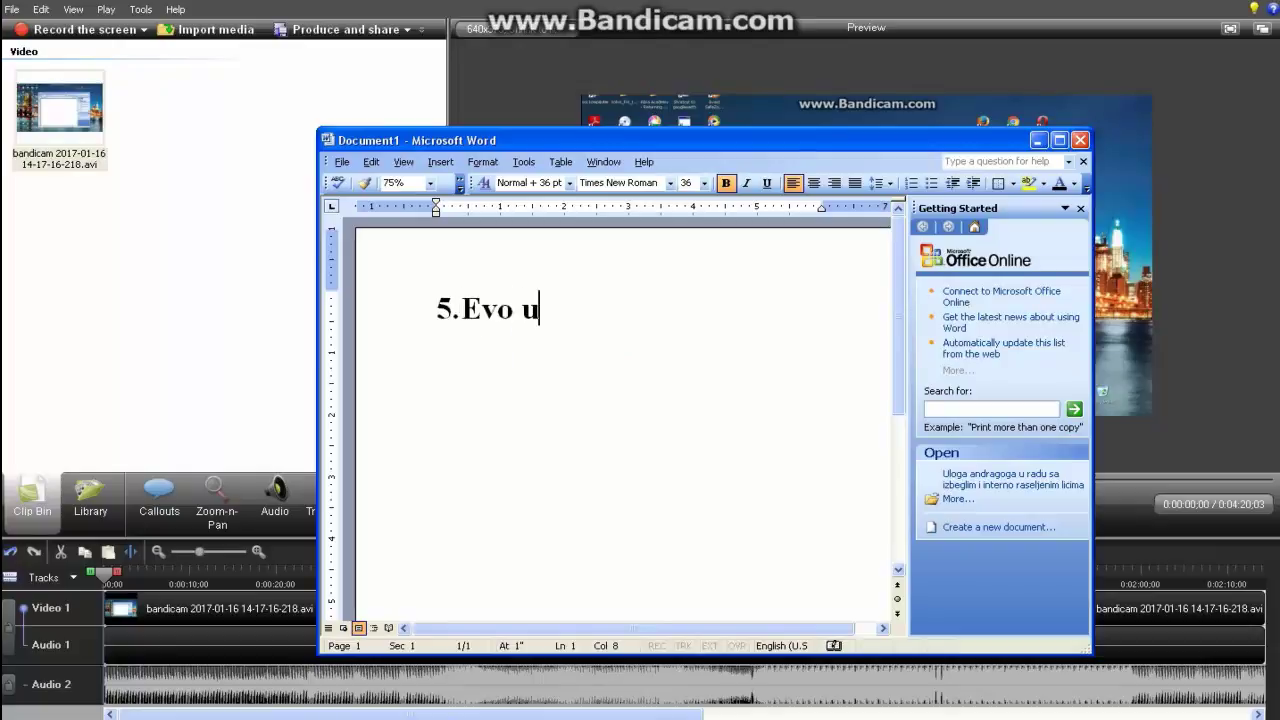
pyautogui.write('bacili ')
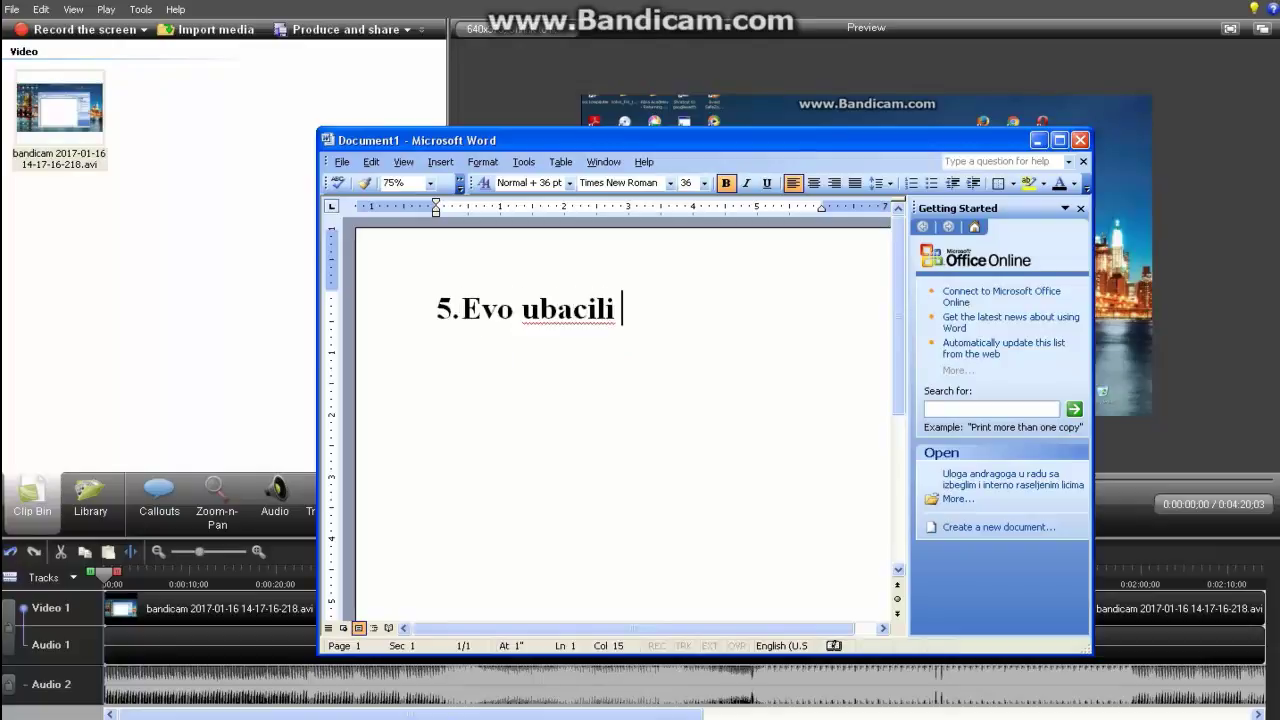
pyautogui.write('ste pesmu ta')
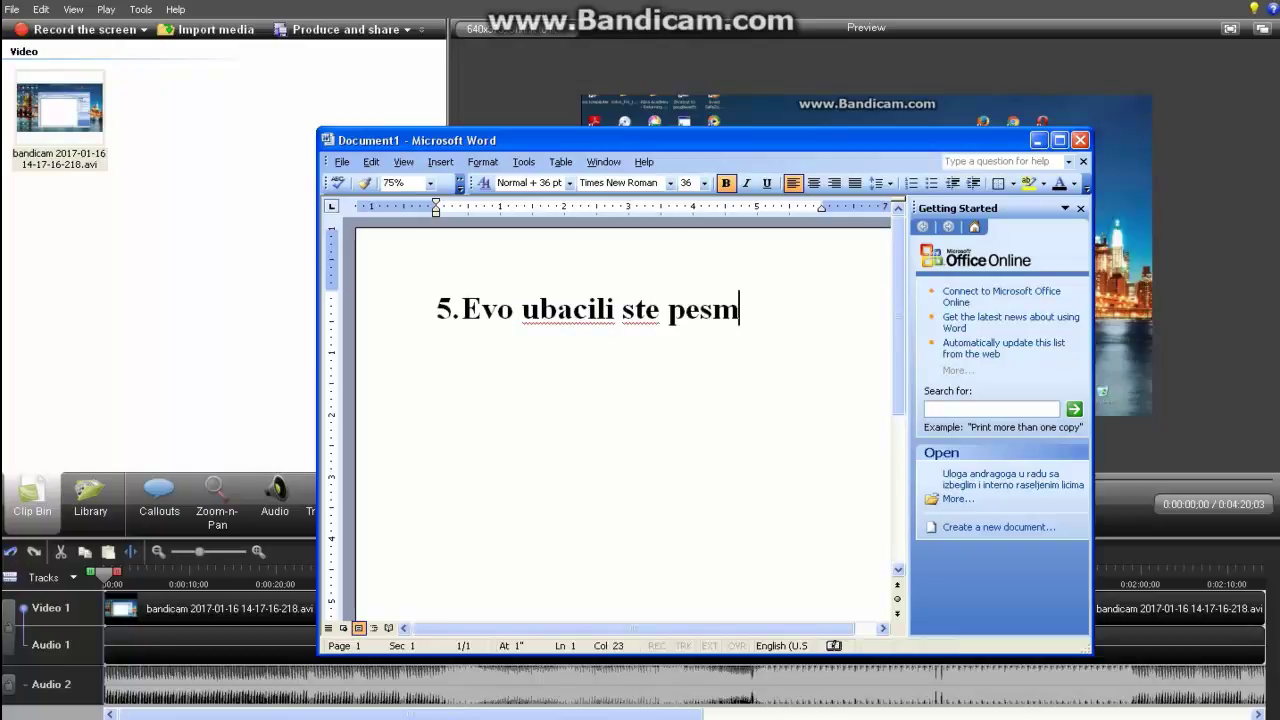
pyautogui.write('da ')
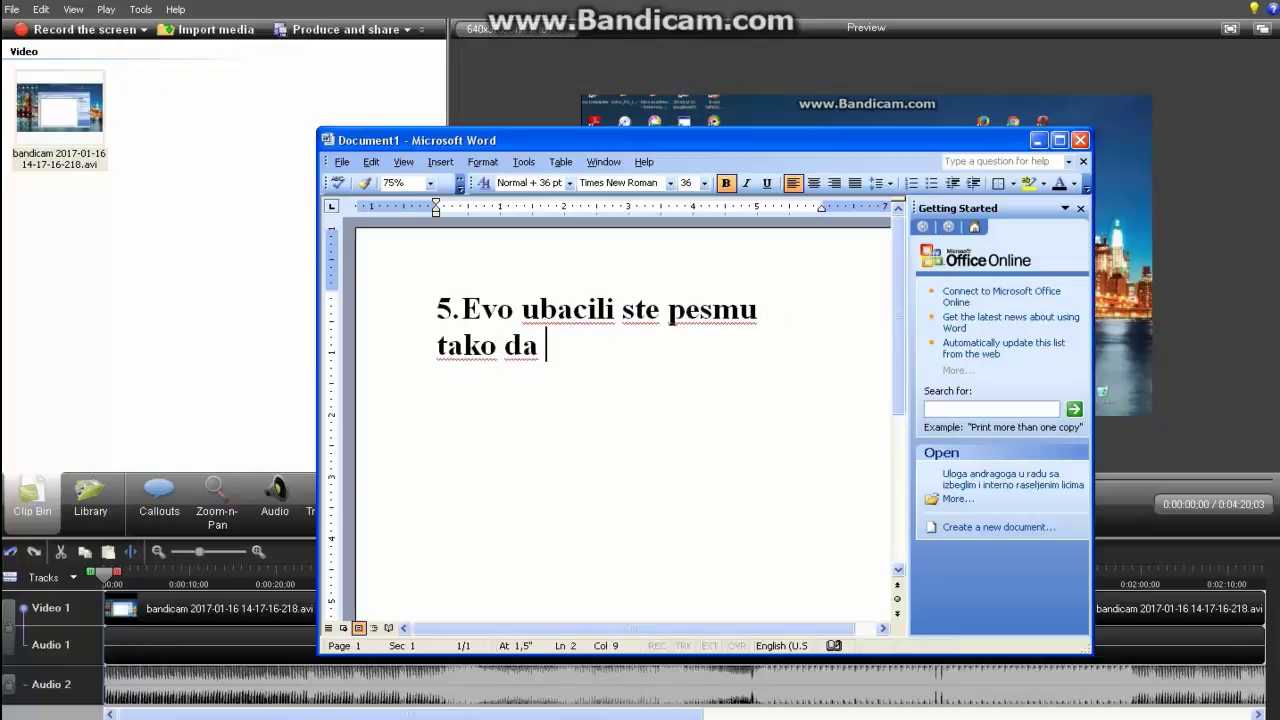
# - Continue the fifth instruction with the apology "izvinite sto necujete pesmu sto"
pyautogui.write('izvinite ')
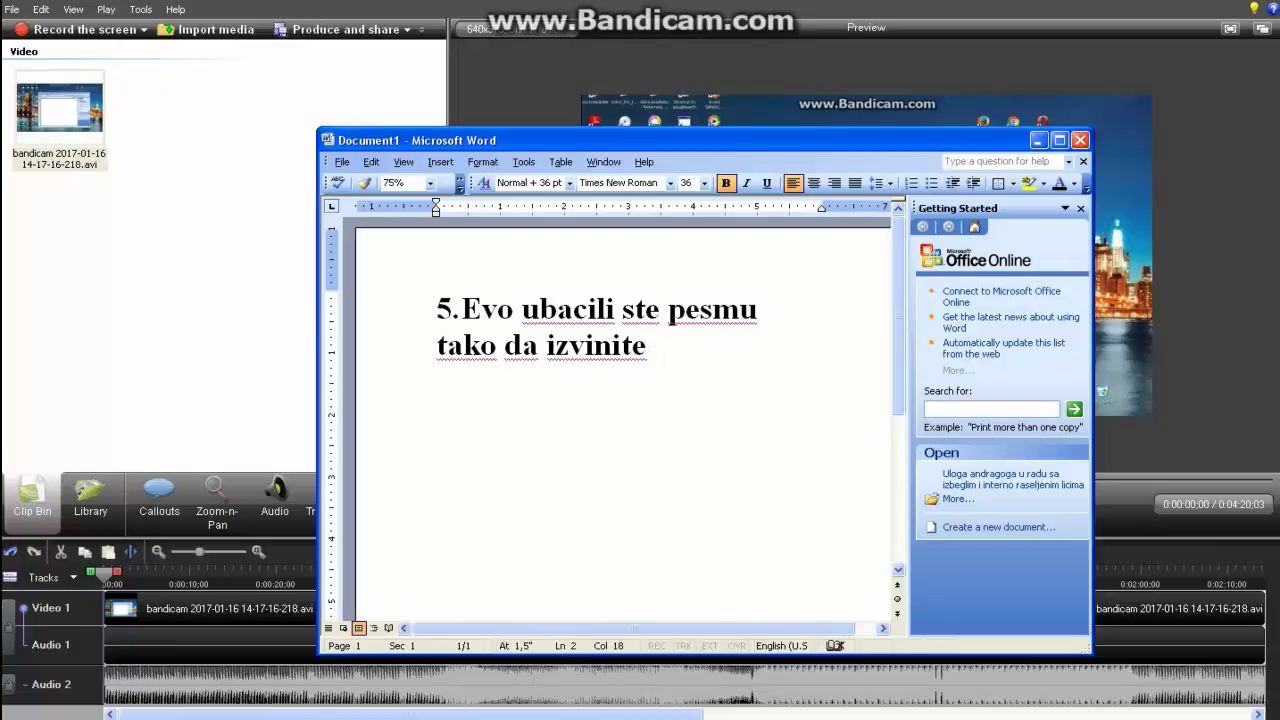
pyautogui.write('sto nemam')
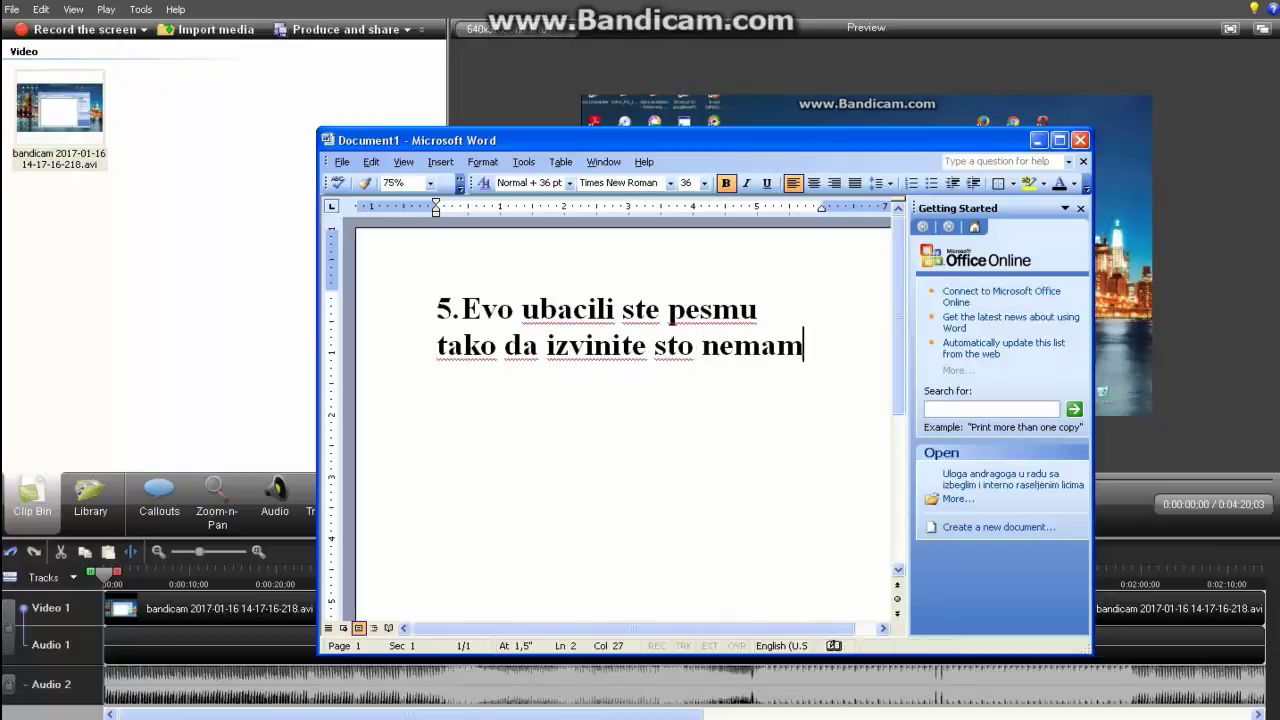
pyautogui.press('BackSpace')
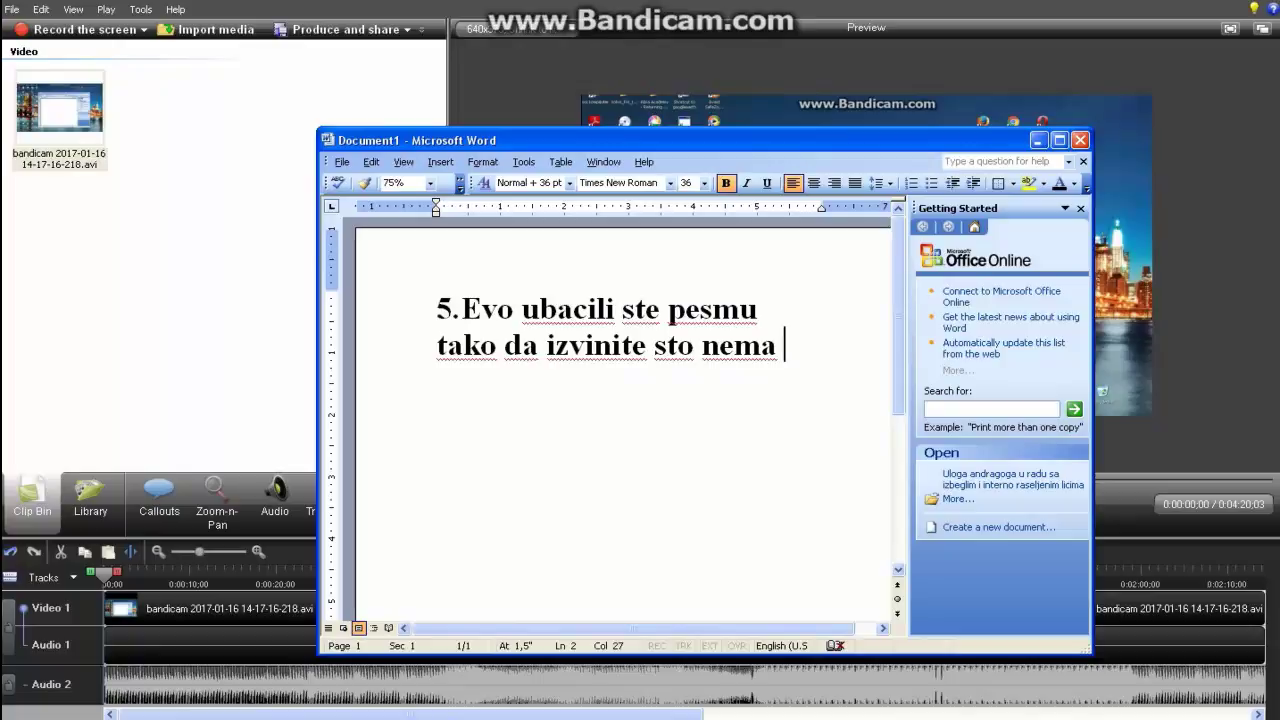
pyautogui.press('BackSpace')
pyautogui.press('BackSpace')
pyautogui.write('cujete pus')
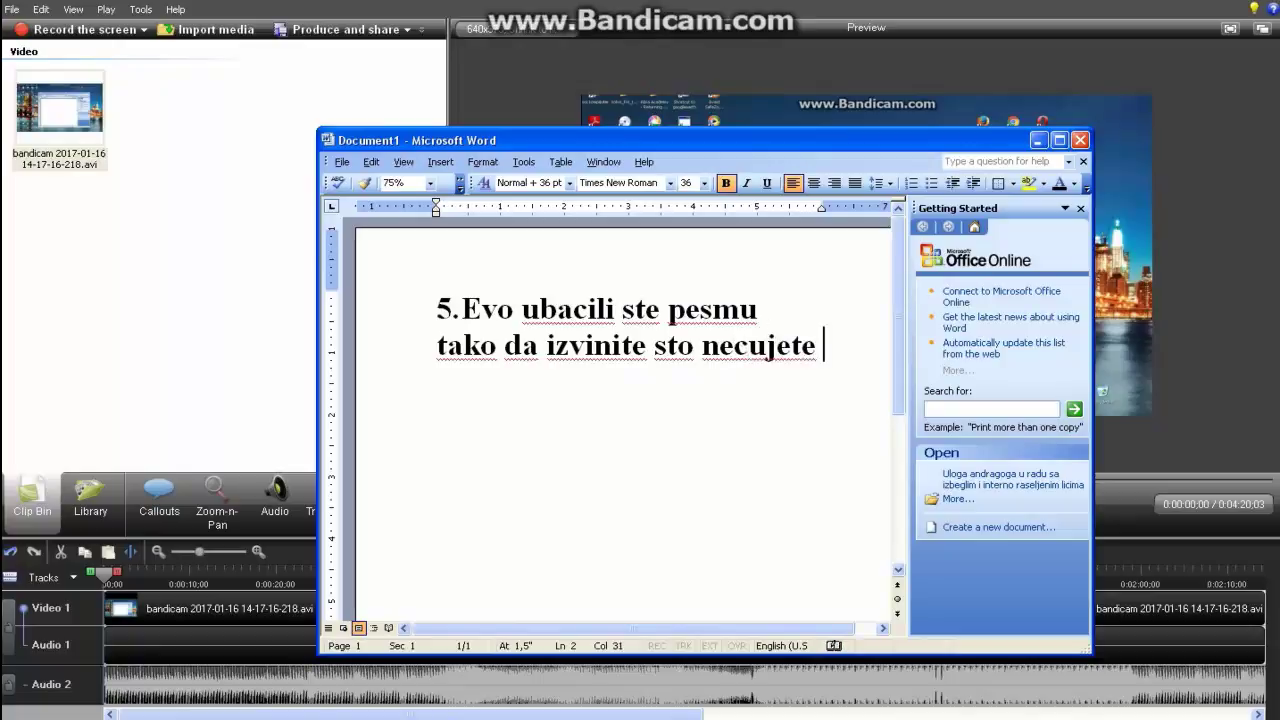
pyautogui.press('BackSpace')
pyautogui.press('BackSpace')
pyautogui.write('esmu sto')
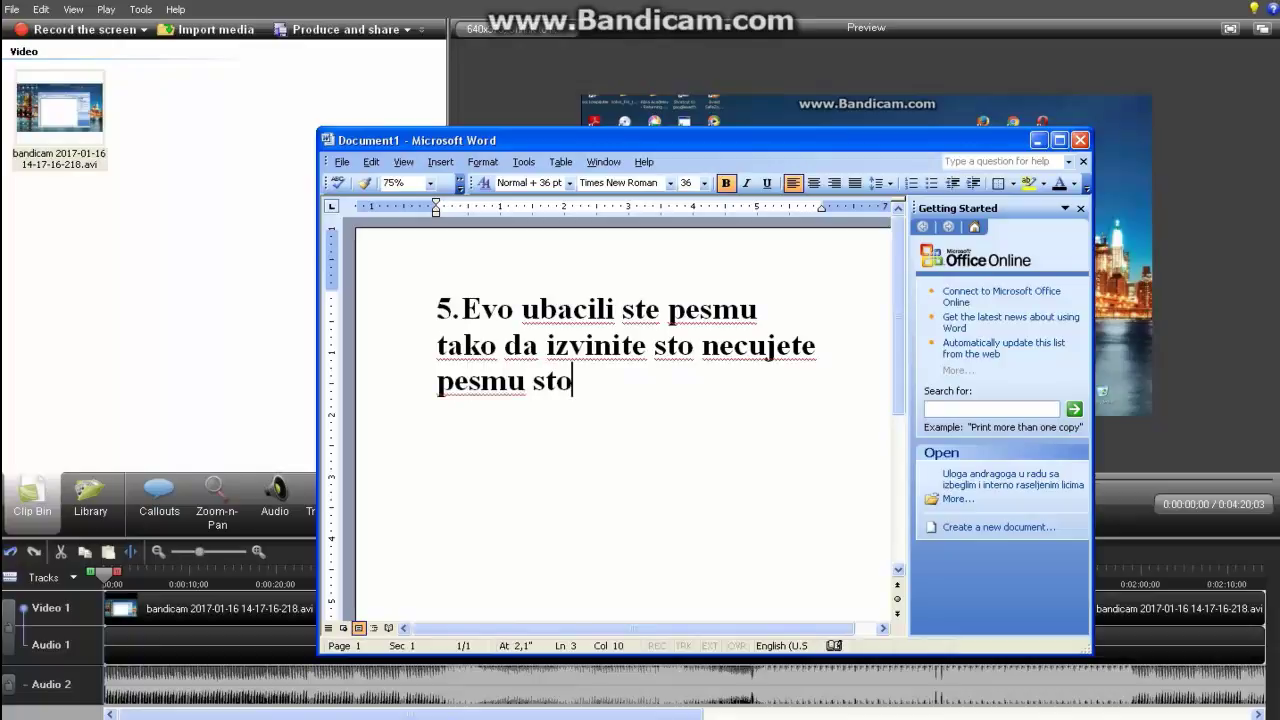
# - Extend the sentence with "sam ubacio nisam jos nesto ubacio u svoj edit"
pyautogui.write(' sam ubac')
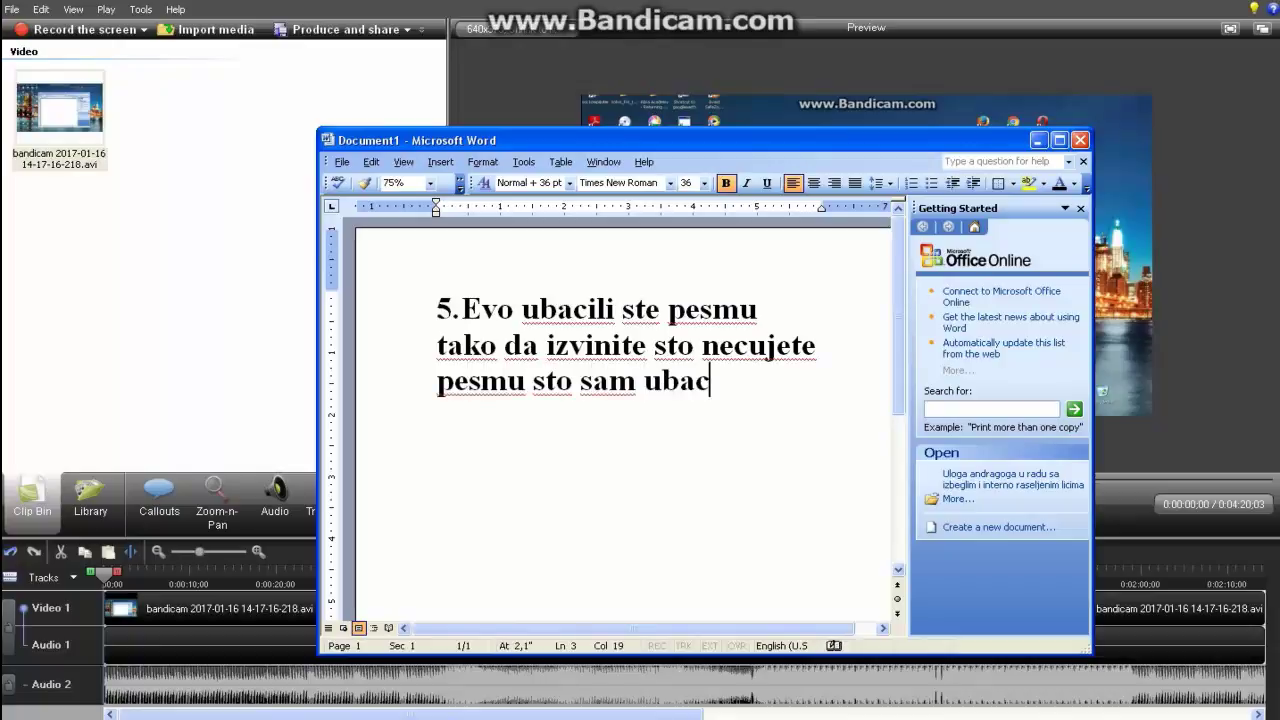
pyautogui.write('io ne')
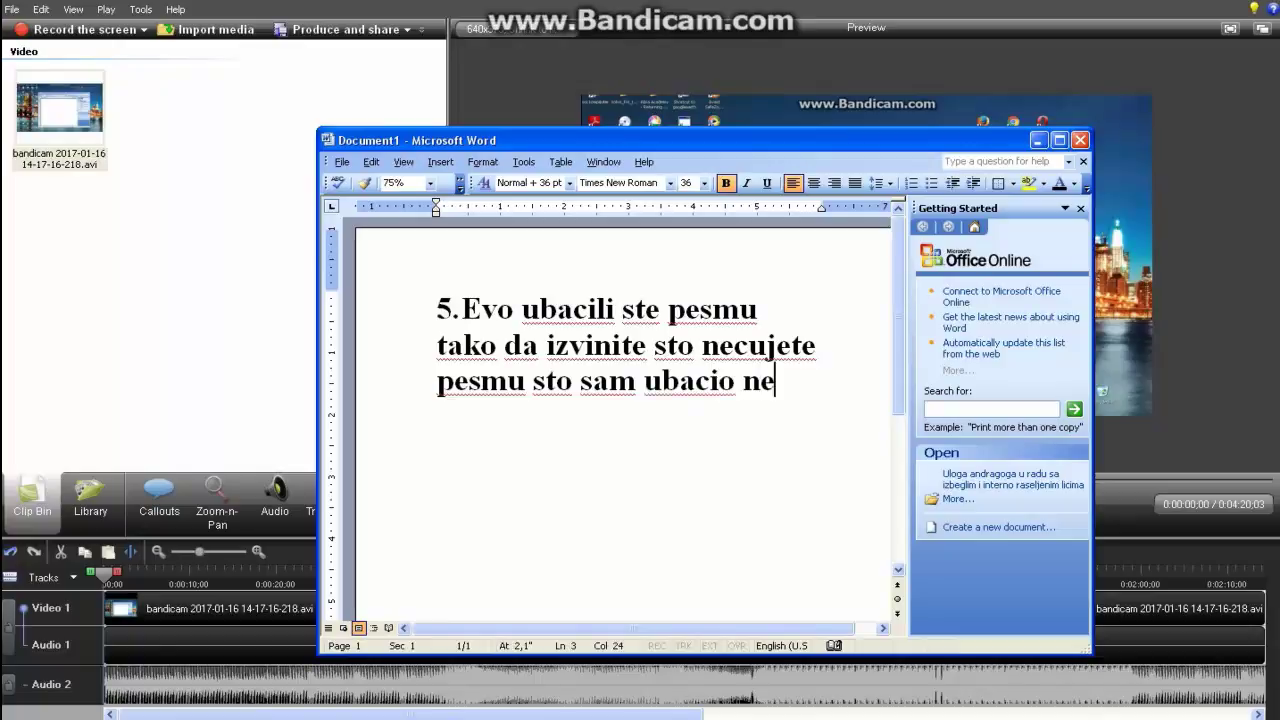
pyautogui.press('BackSpace')
pyautogui.write('isam jos')
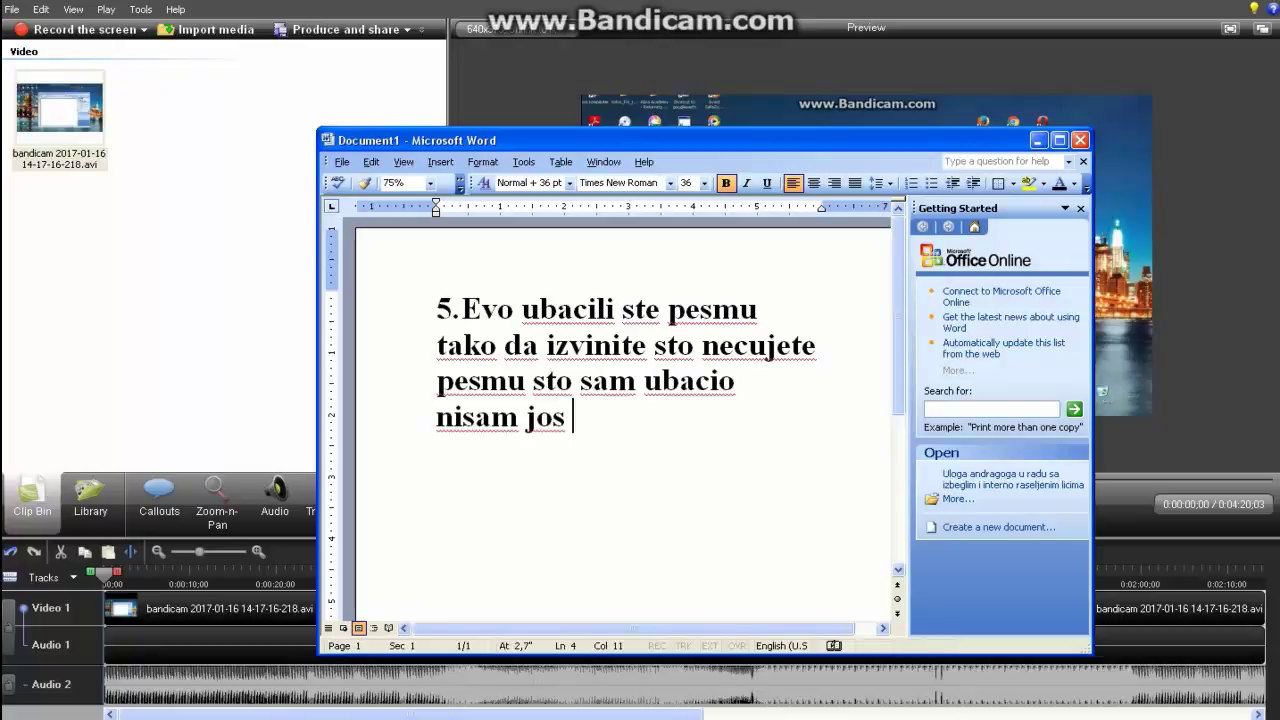
pyautogui.write(' nesto ')
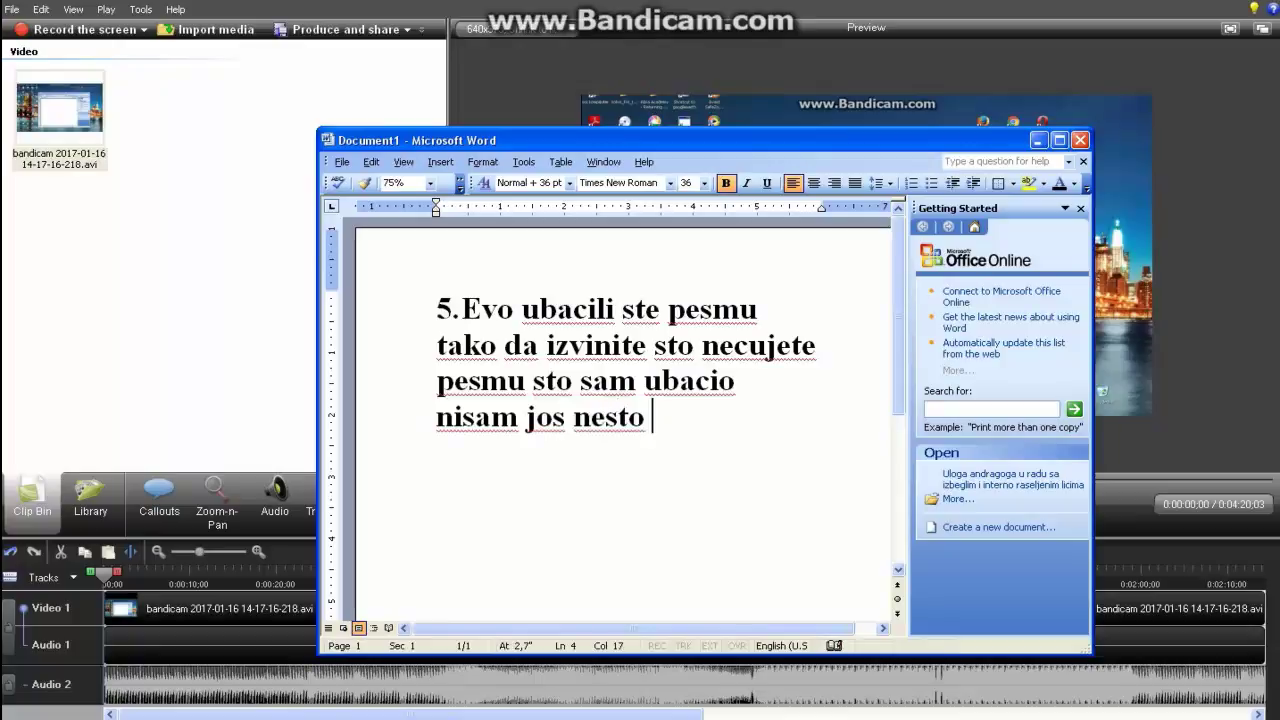
pyautogui.write('ubacio u ')
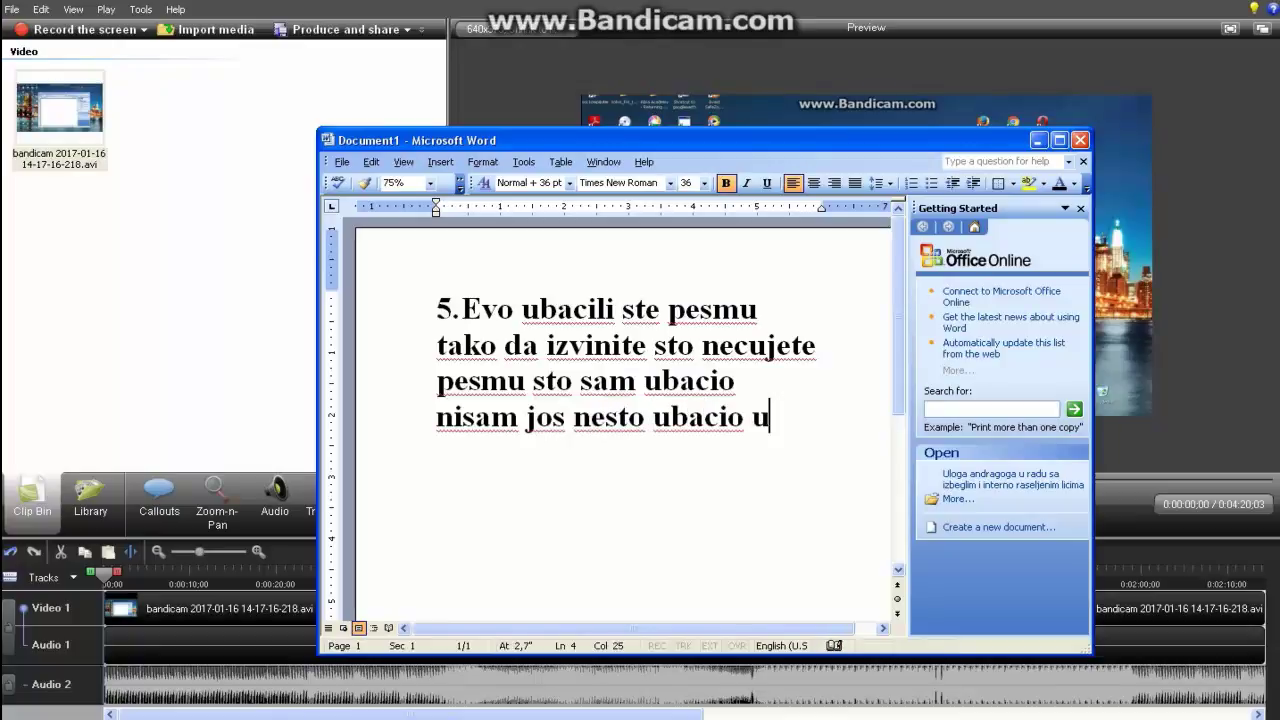
pyautogui.write('svoj')
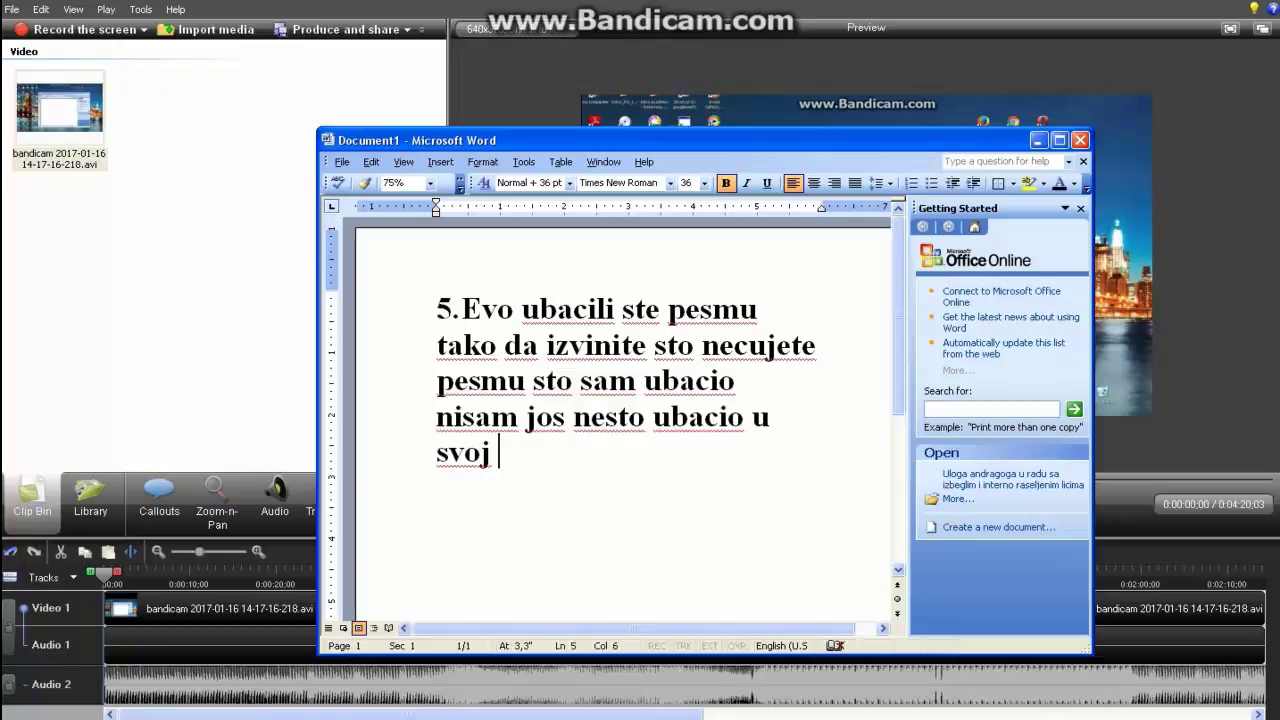
pyautogui.write(' edit ')
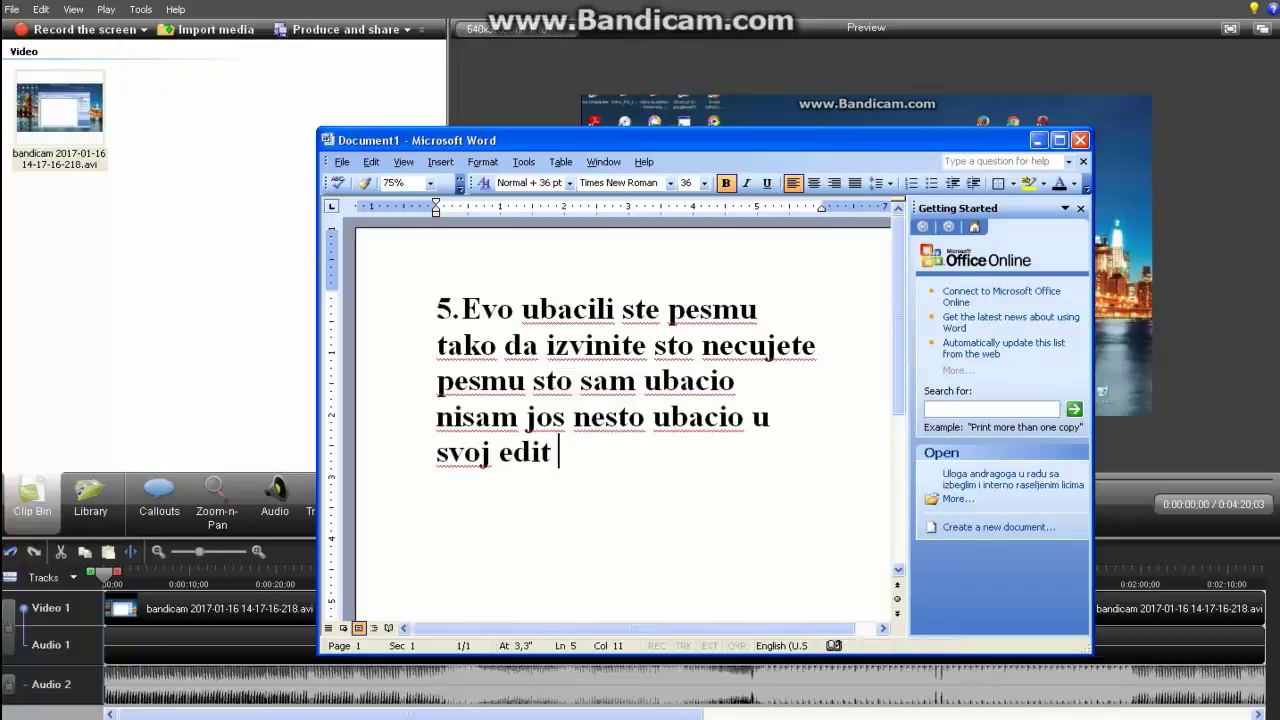
# - Add the closing explanation "tako da ta pesma koju sam ubacio ce biti u videu pu" to the fifth instruction
pyautogui.write('tako da ')
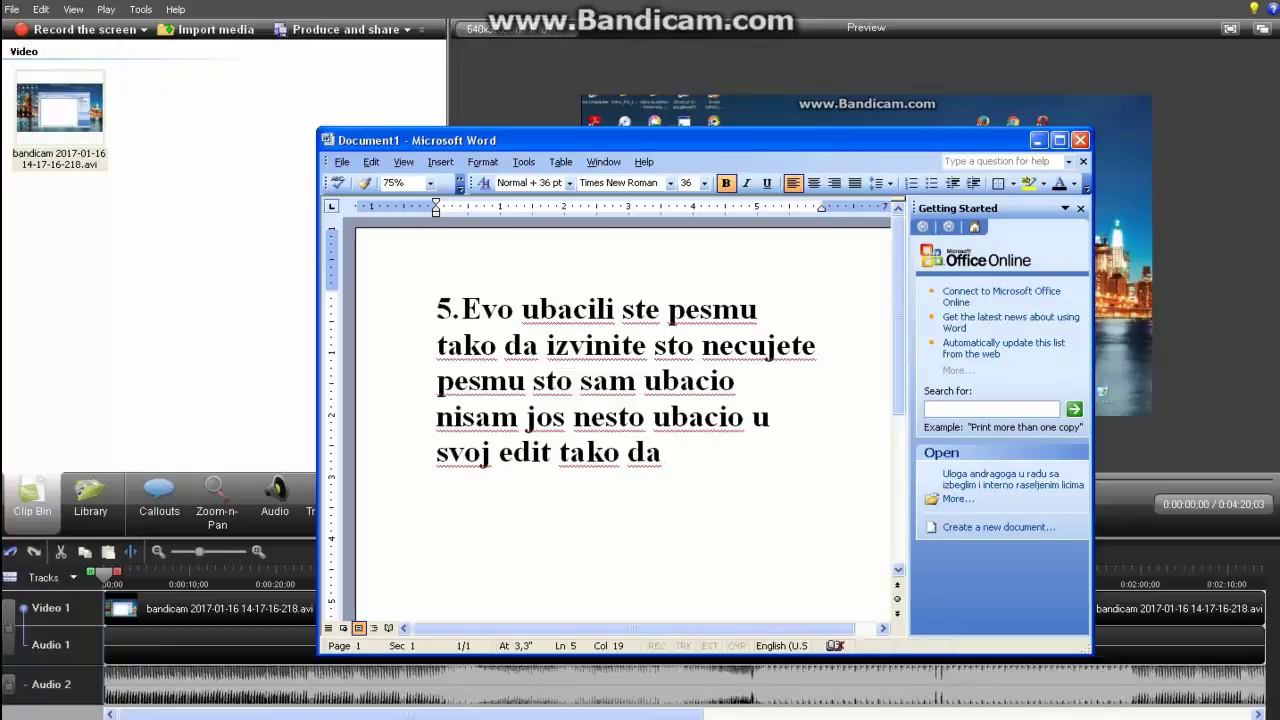
pyautogui.write('ta pesma')
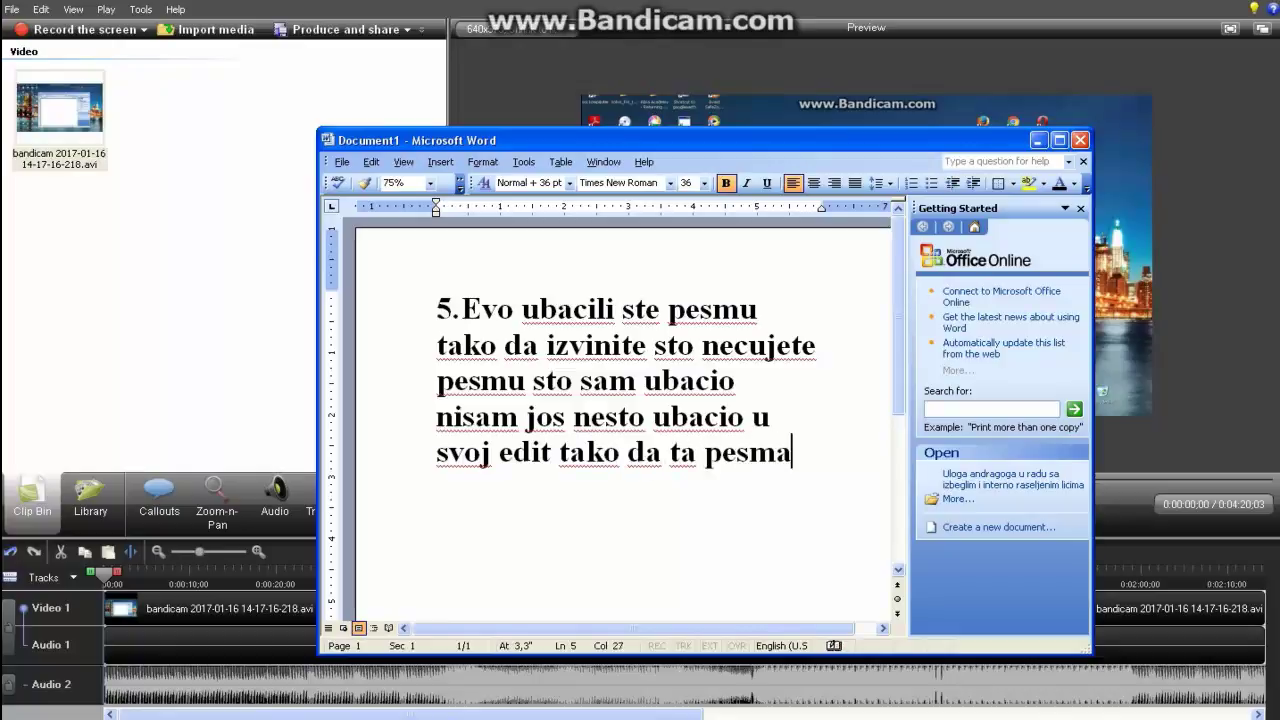
pyautogui.write(' koja')
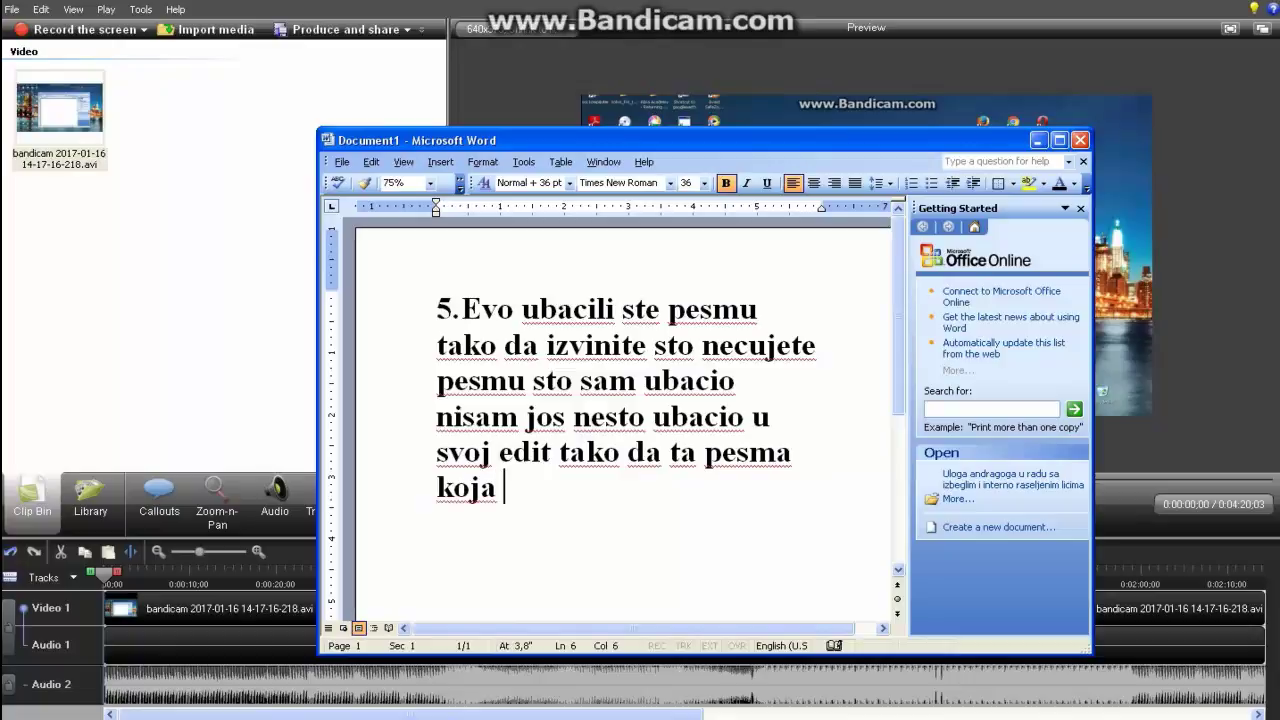
pyautogui.press('BackSpace')
pyautogui.write('u sam ')
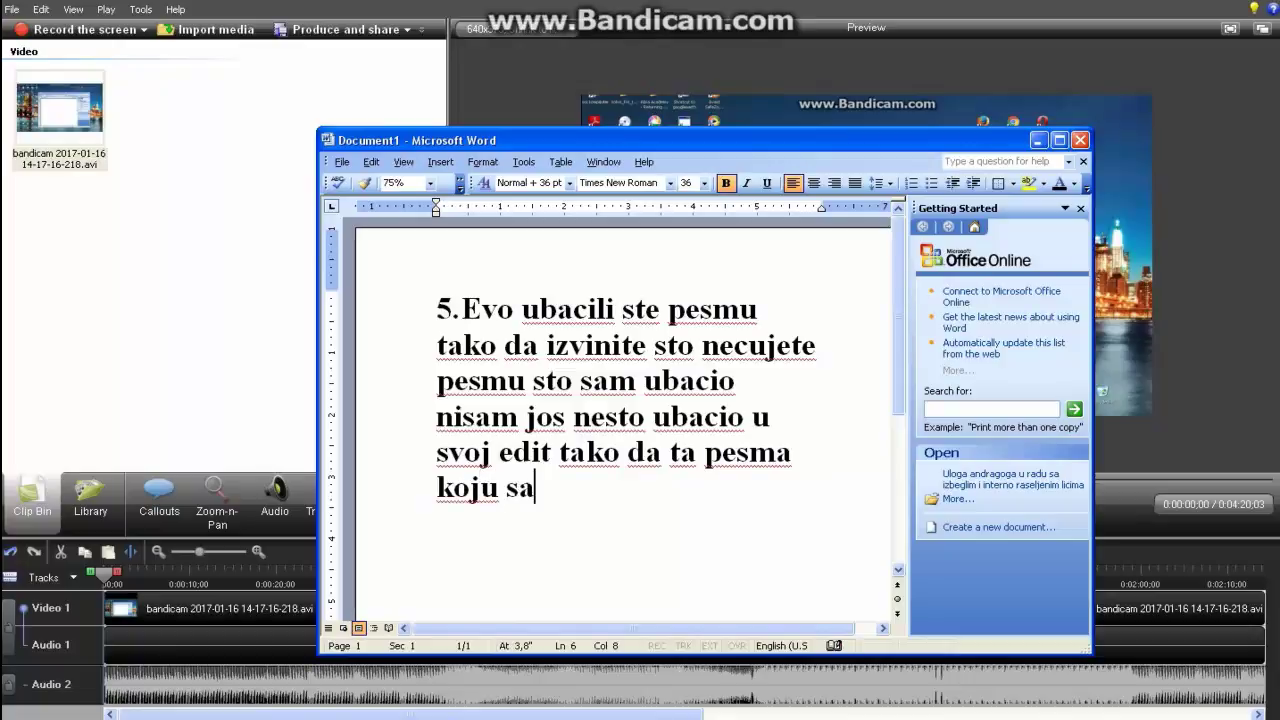
pyautogui.write('ubacio ')
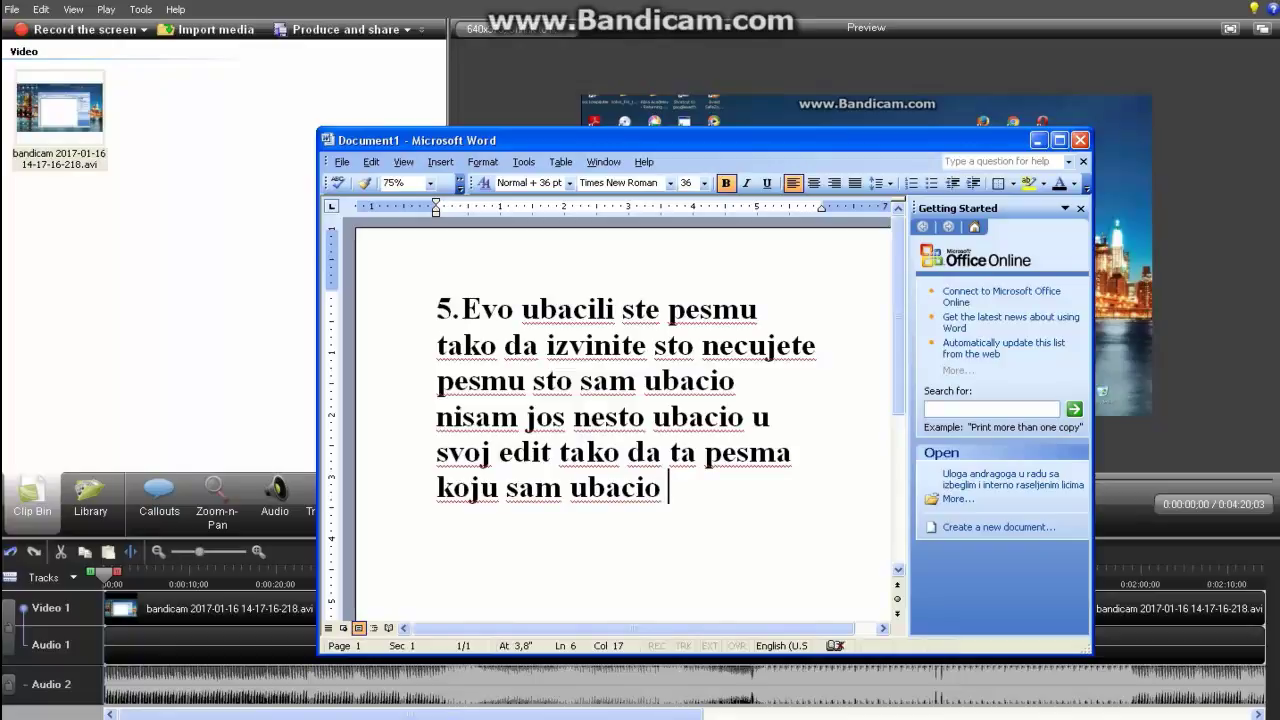
pyautogui.write('ce biti ')
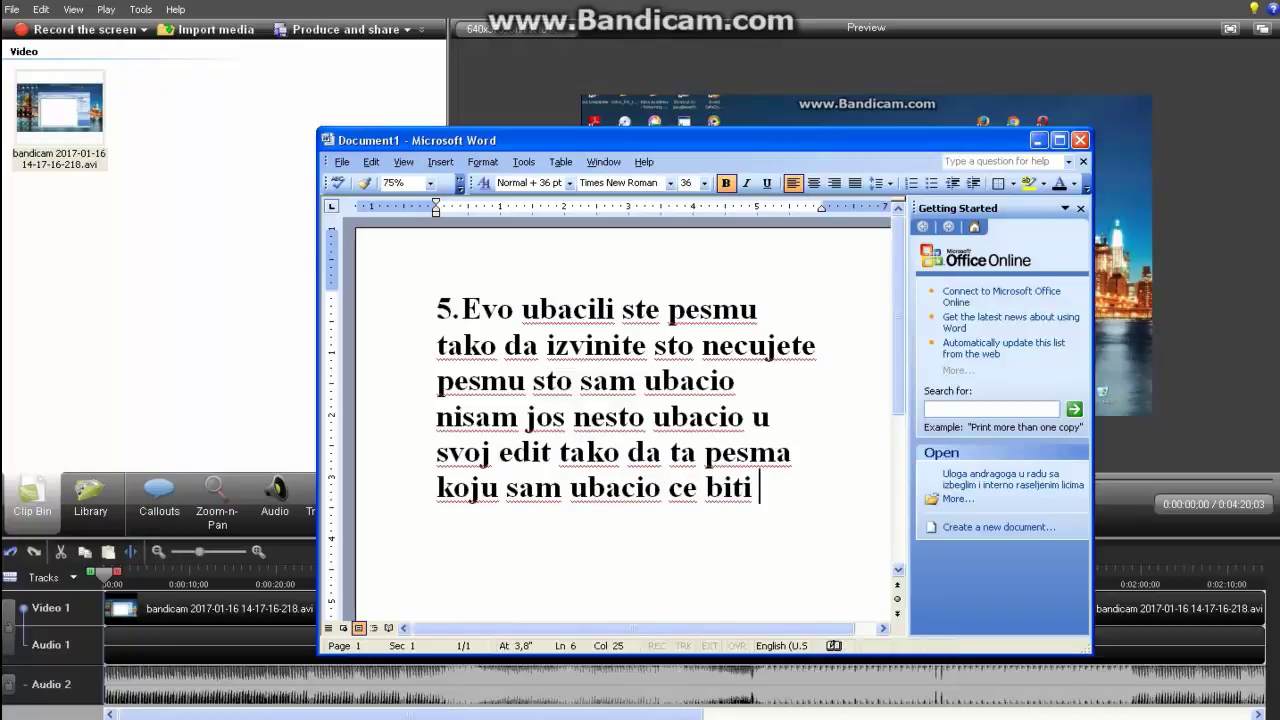
pyautogui.write('u videu')
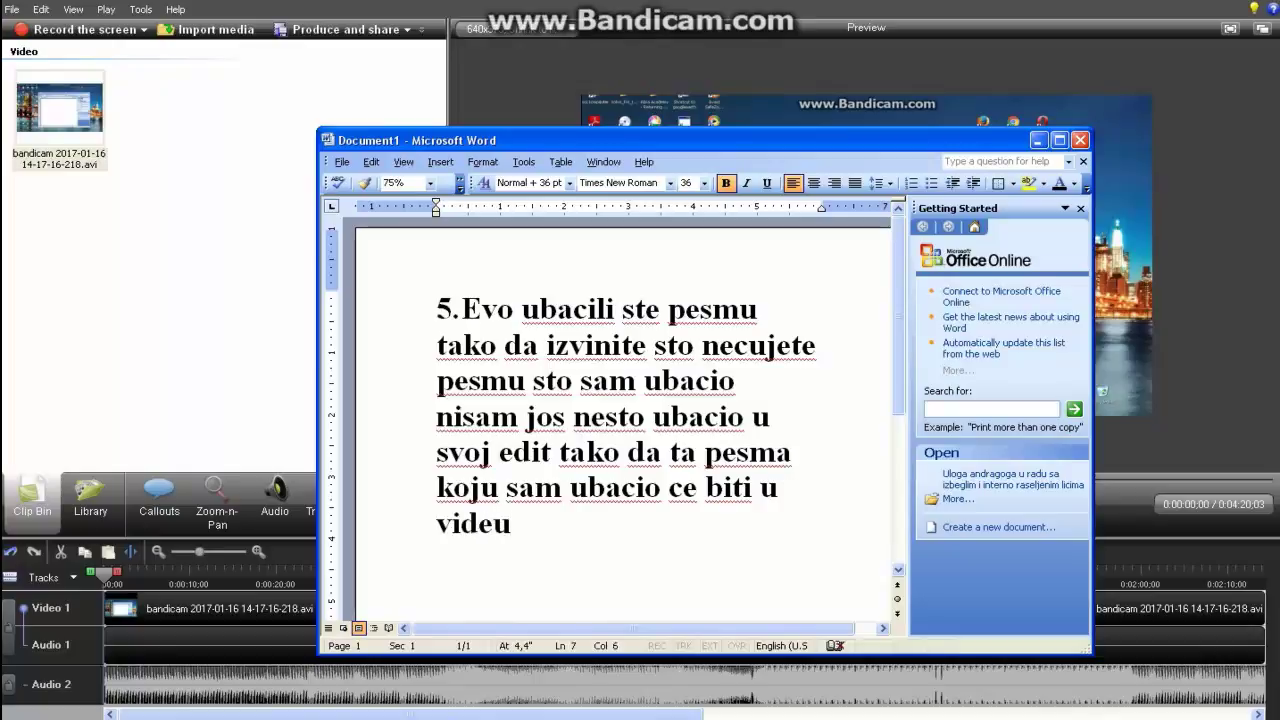
pyautogui.write(' pu')
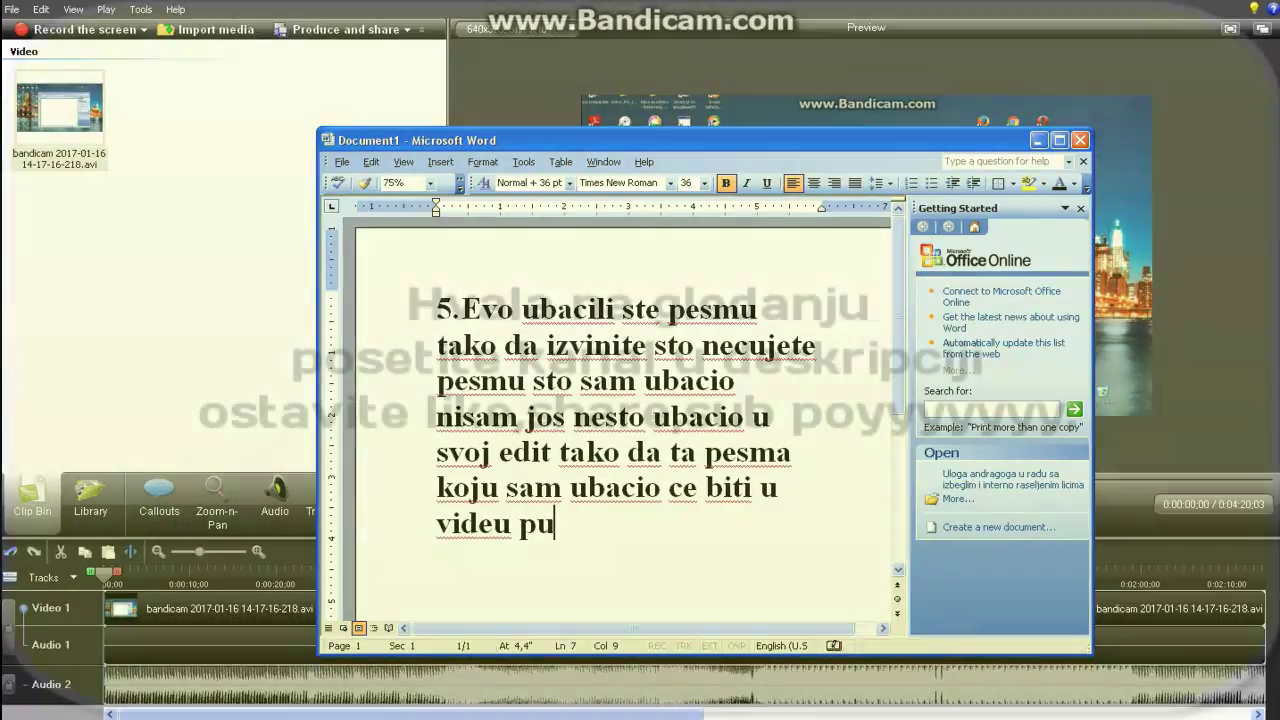